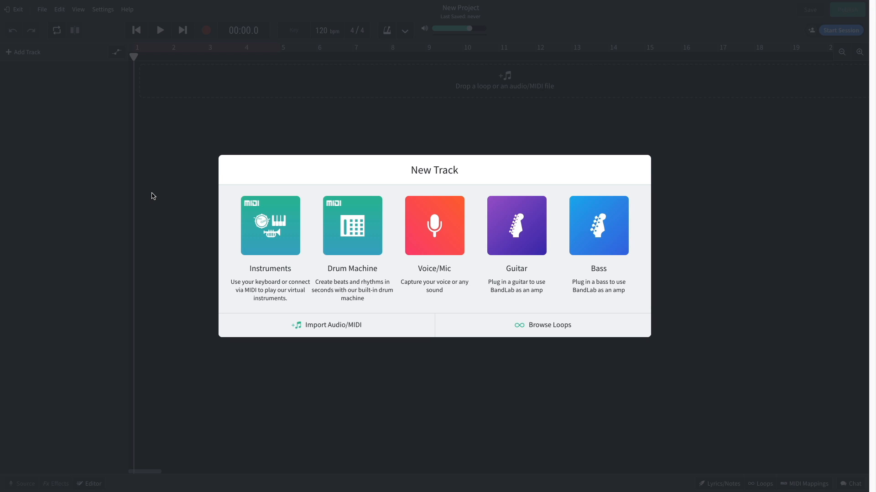
Create a new virtual instrument track and choose the Studio Grand piano sound for it
{"action": "left_click", "coordinate": [266, 227]}
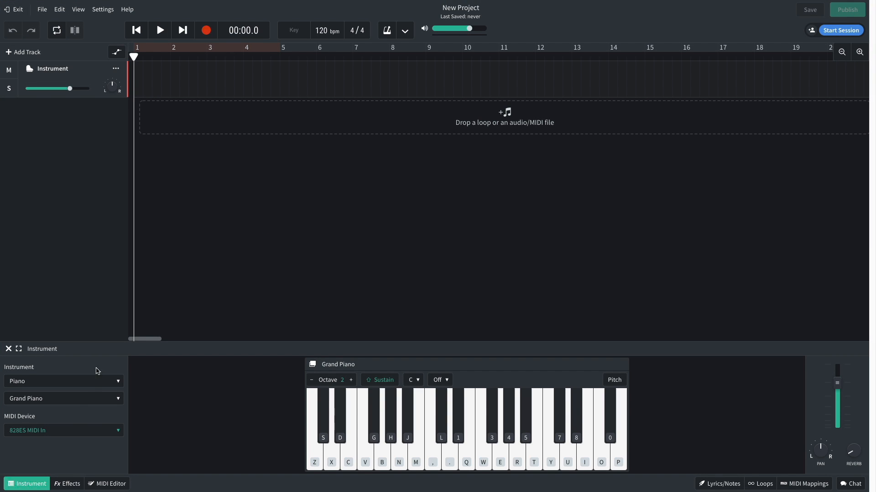
{"action": "left_click", "coordinate": [81, 398]}
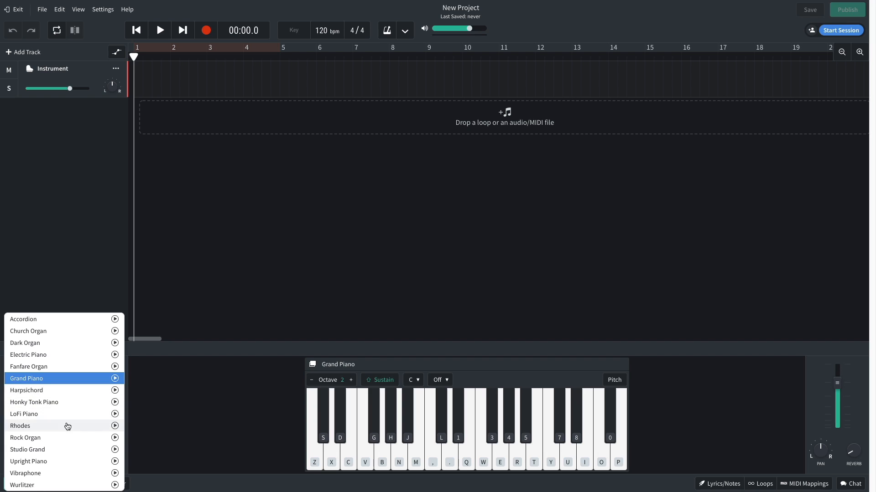
{"action": "left_click", "coordinate": [62, 452]}
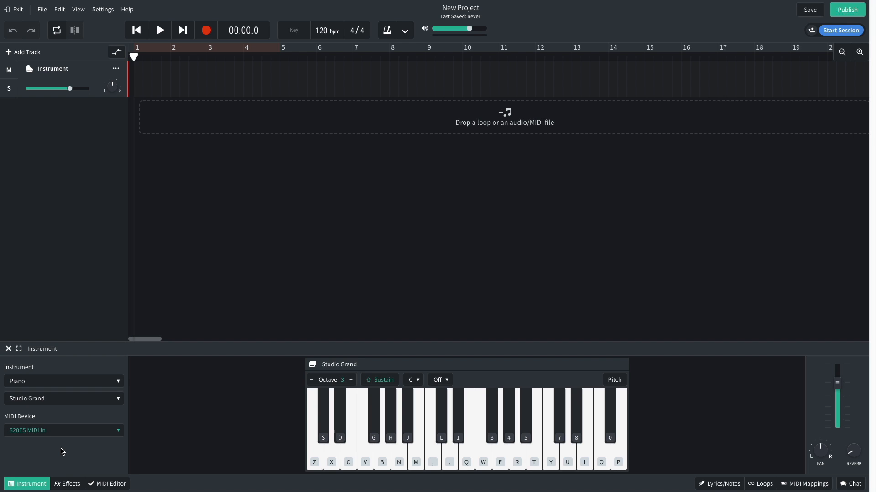
Set the project tempo to 125 bpm and its key to B major
{"action": "double_click", "coordinate": [326, 31]}
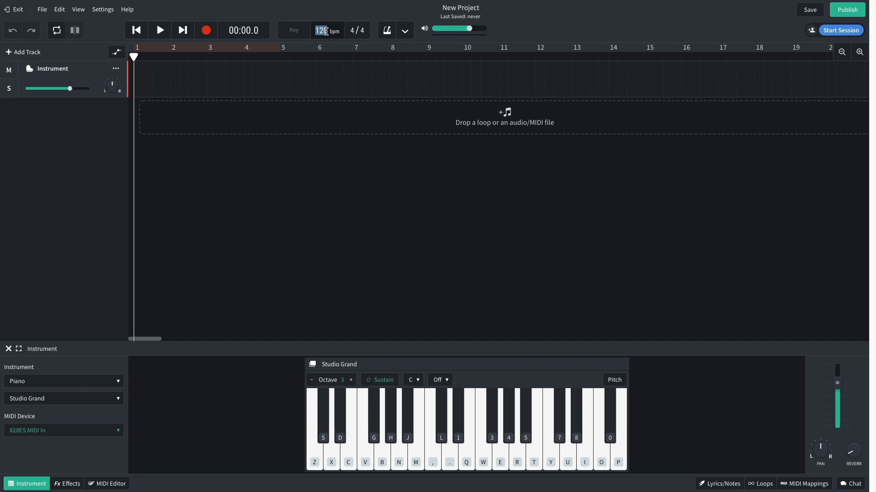
{"action": "type", "text": "125"}
{"action": "key", "text": "Return"}
{"action": "left_click", "coordinate": [292, 33]}
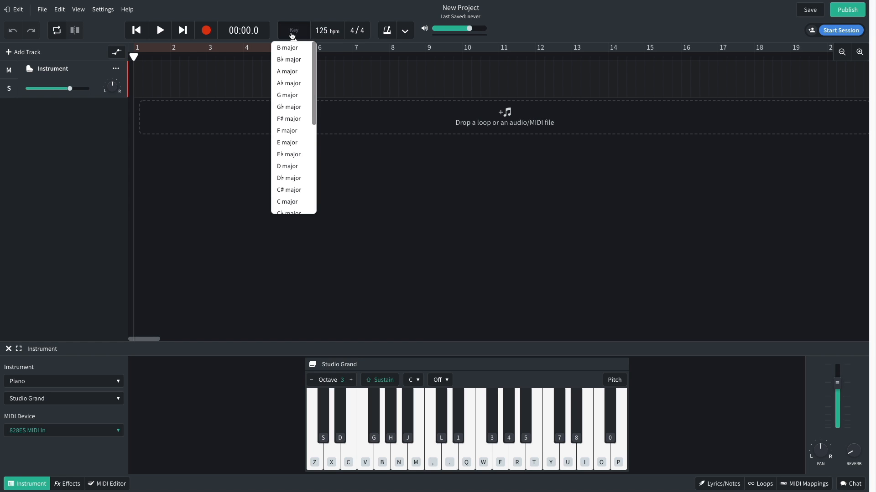
{"action": "left_click", "coordinate": [291, 47]}
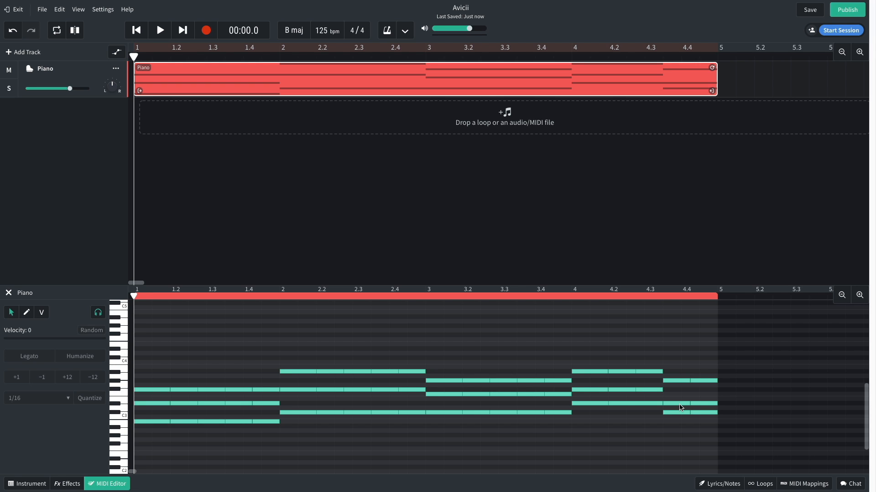
Play back the four-bar piano chord progression from the start
{"action": "key", "text": "space"}
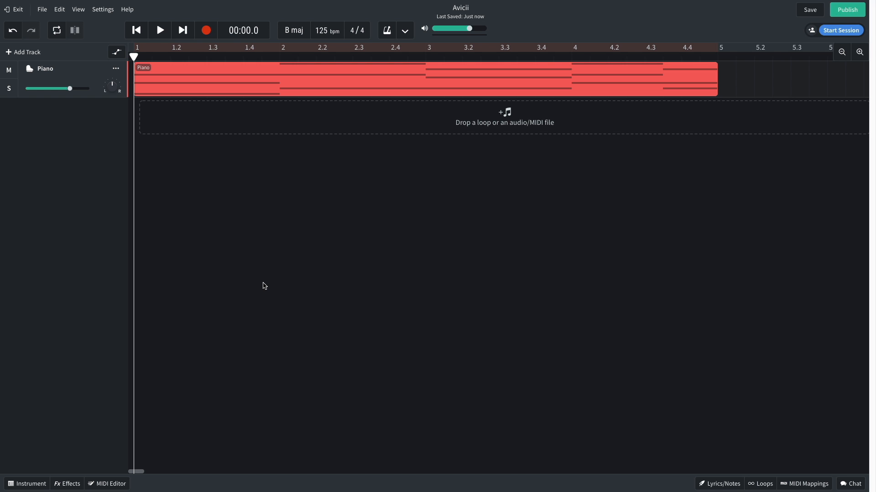
Add a second instrument track and assign it the Fat 'n Dirty sound from Synth Leads
{"action": "left_click", "coordinate": [26, 52]}
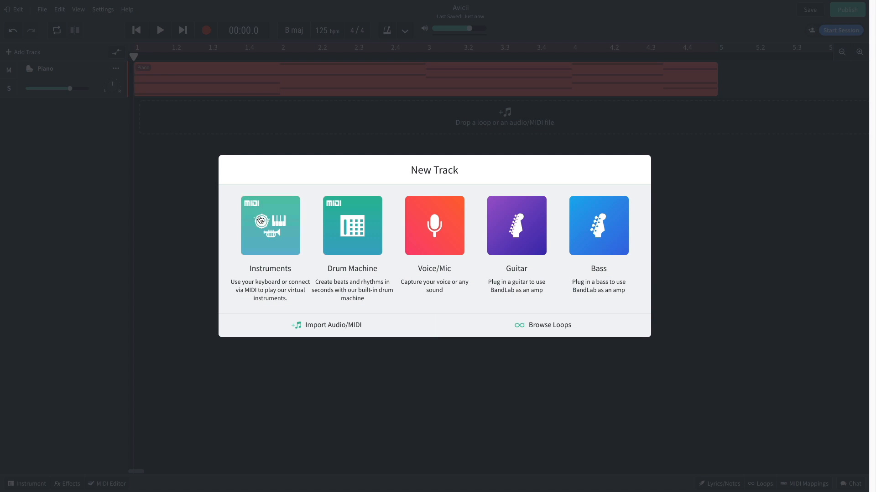
{"action": "left_click", "coordinate": [260, 220]}
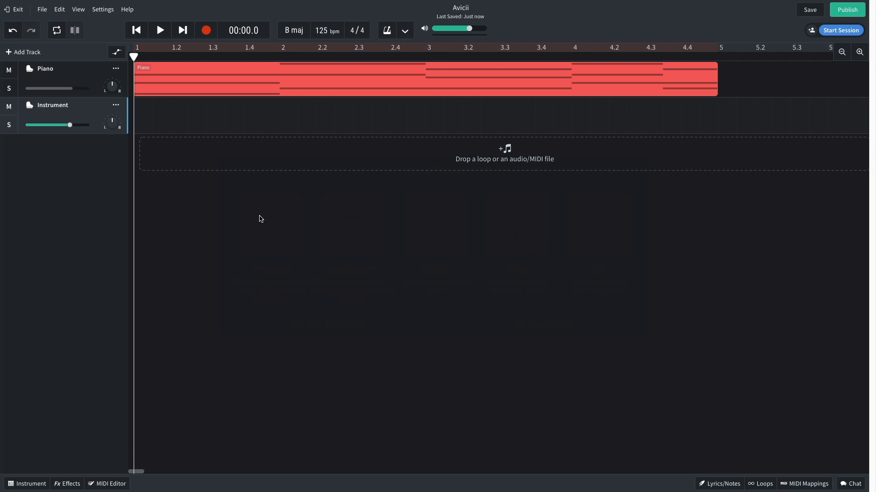
{"action": "left_click", "coordinate": [28, 483]}
{"action": "left_click", "coordinate": [57, 384]}
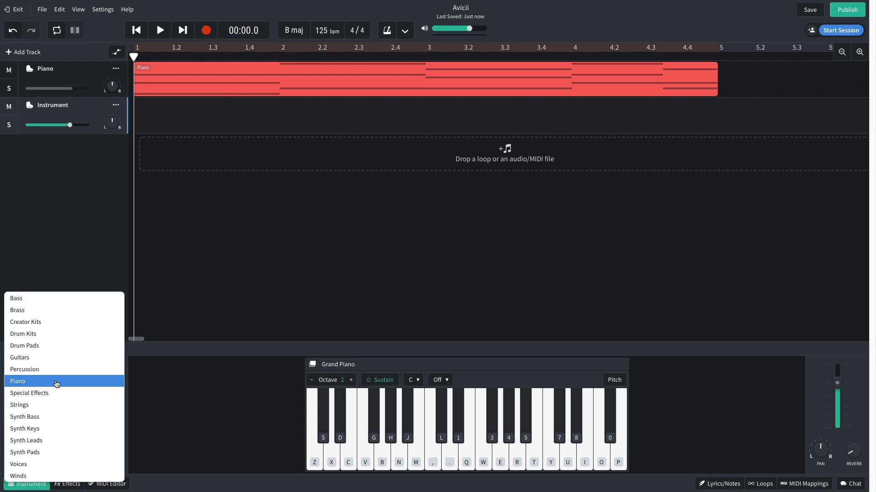
{"action": "left_click", "coordinate": [54, 441]}
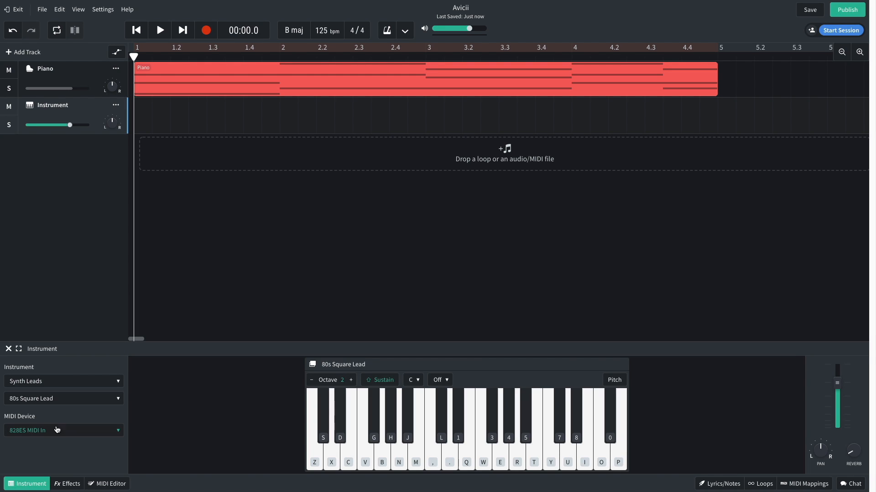
{"action": "left_click", "coordinate": [61, 400]}
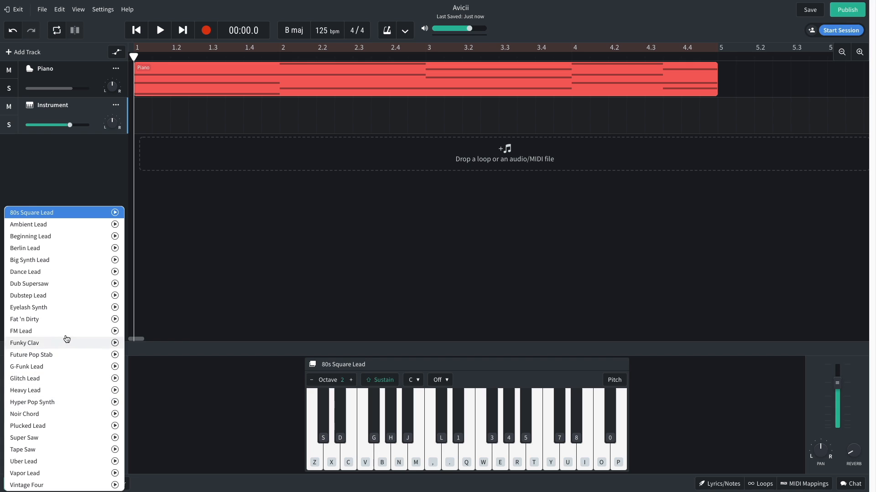
{"action": "left_click", "coordinate": [67, 321]}
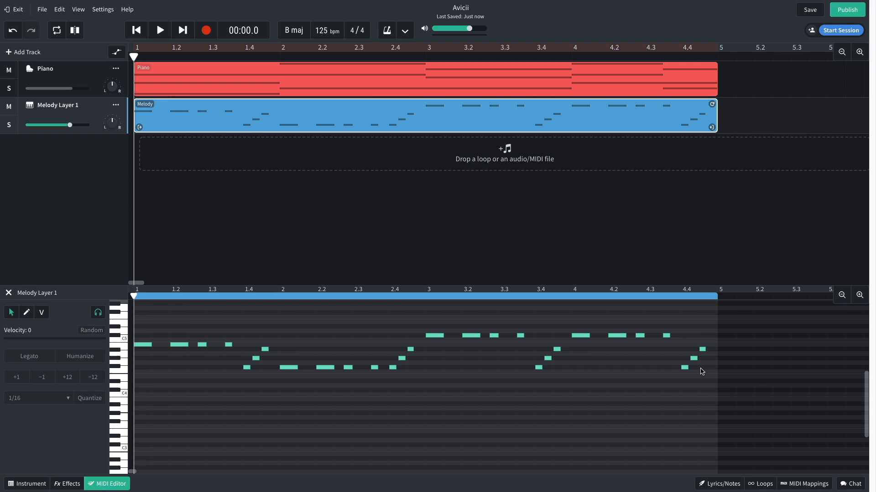
Play back the melody notes together with the piano chords
{"action": "key", "text": "space"}
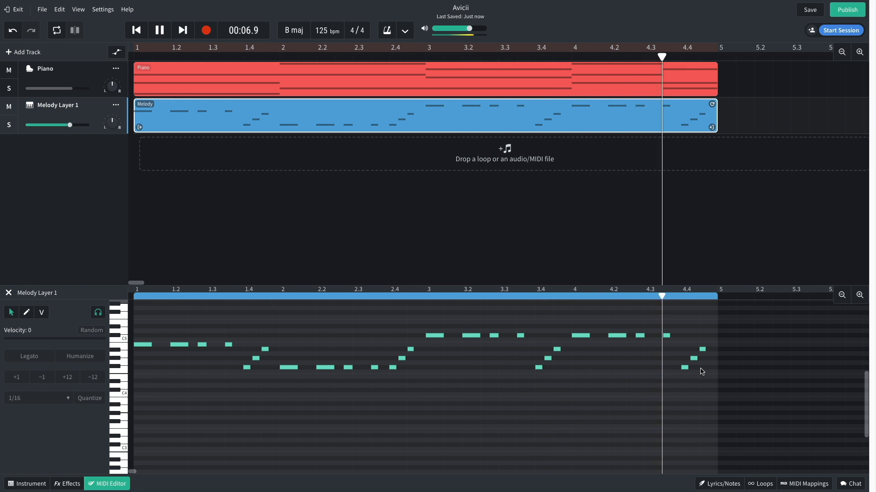
{"action": "left_click", "coordinate": [291, 216]}
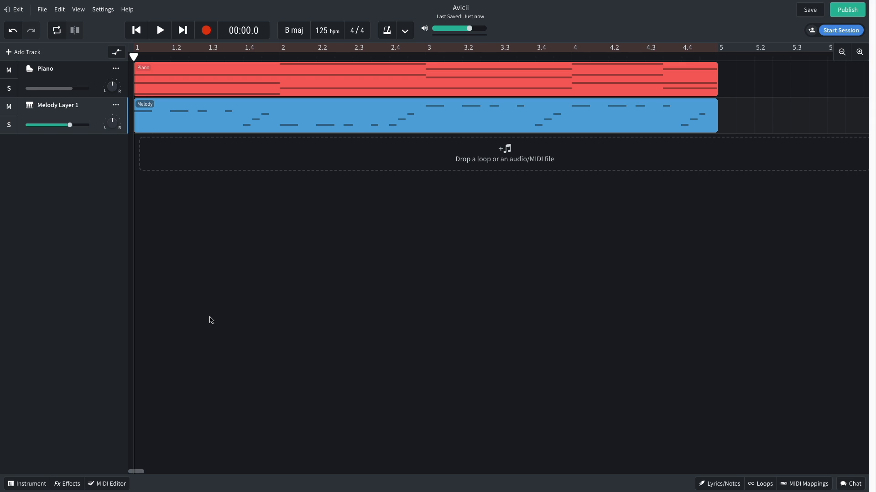
Add a D-Delay effect to Melody Layer 1, lowering its time and wet level and raising its effect level
{"action": "left_click", "coordinate": [67, 484]}
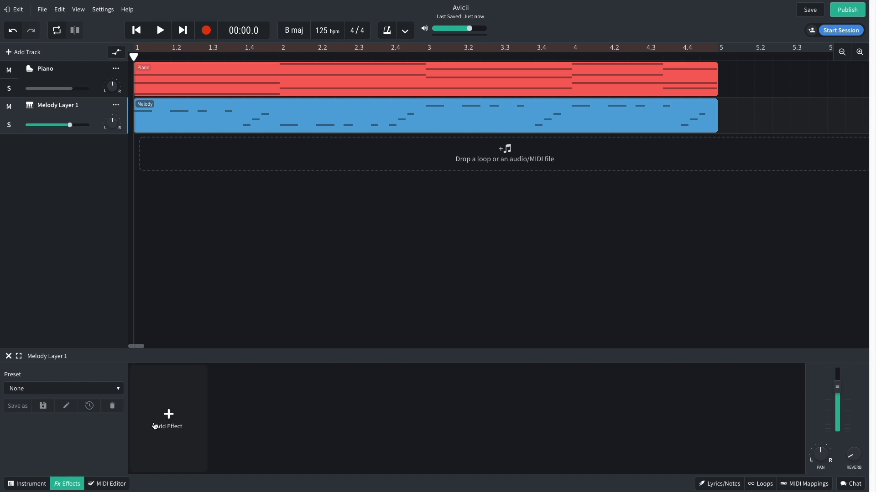
{"action": "left_click", "coordinate": [168, 417]}
{"action": "mouse_move", "coordinate": [180, 395]}
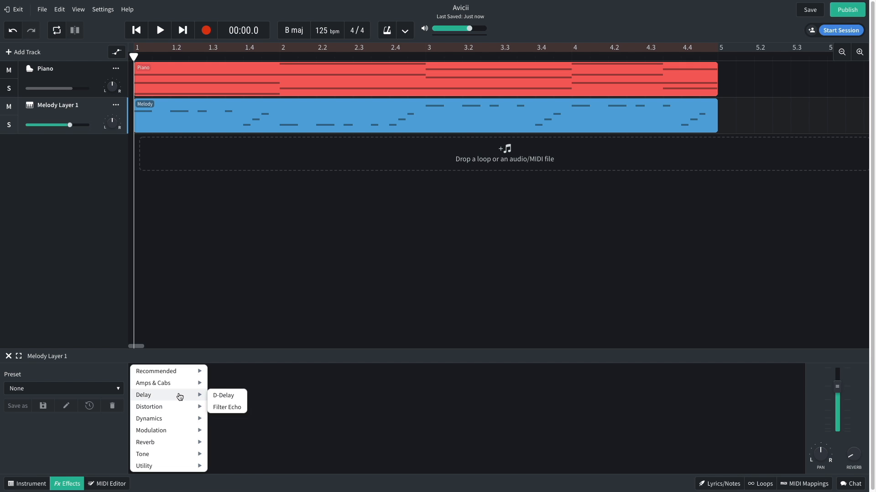
{"action": "left_click", "coordinate": [222, 395]}
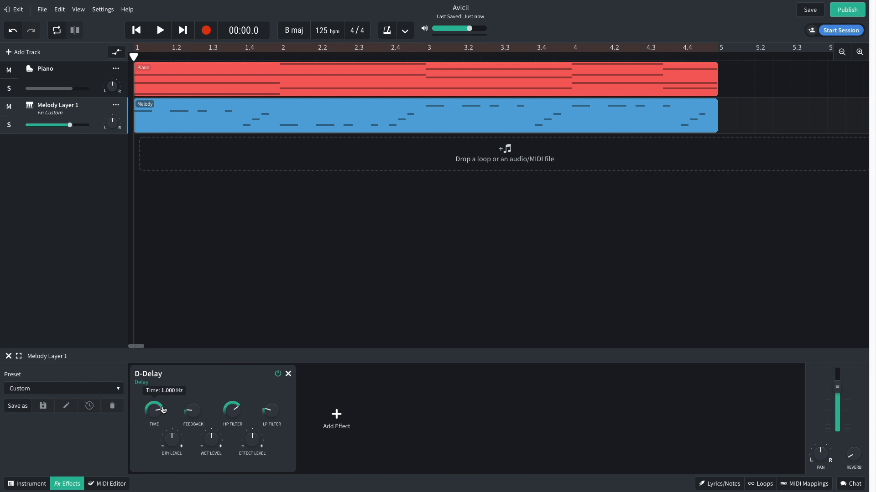
{"action": "left_click_drag", "start_coordinate": [153, 409], "coordinate": [150, 452]}
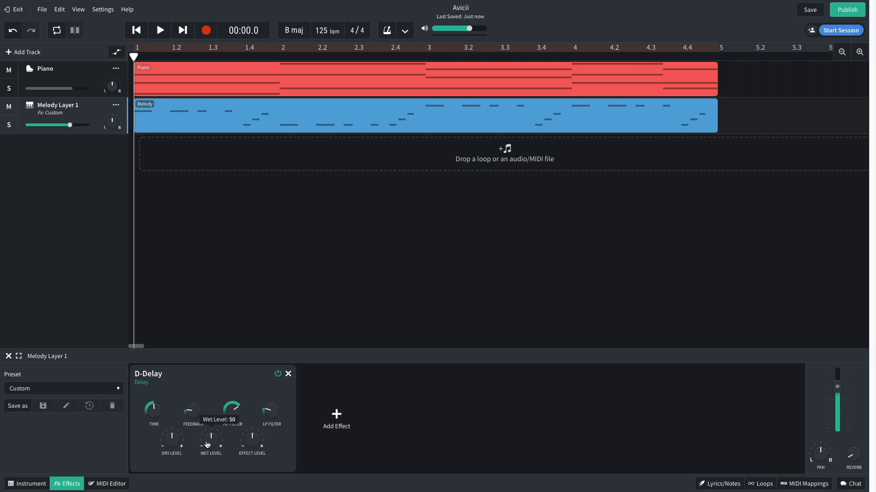
{"action": "left_click_drag", "start_coordinate": [208, 441], "coordinate": [204, 459]}
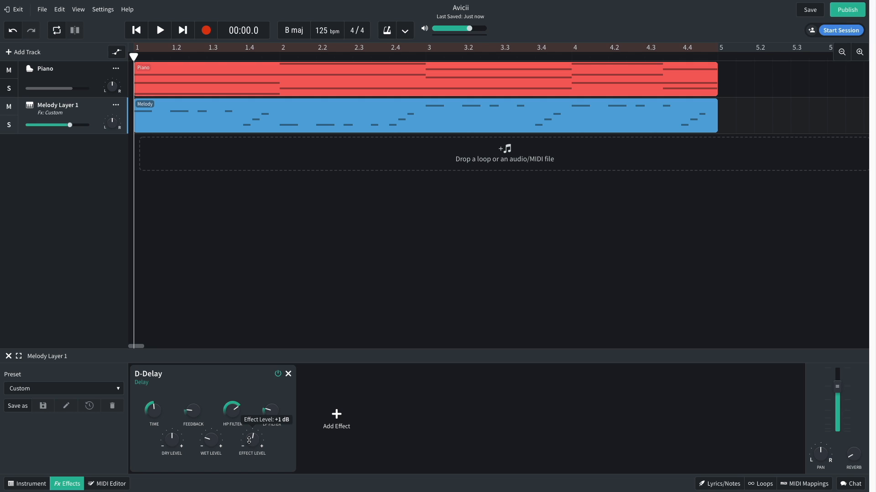
{"action": "left_click_drag", "start_coordinate": [248, 423], "coordinate": [247, 407]}
Add the Space Maker reverb after the delay on Melody Layer 1 and play back the result
{"action": "left_click", "coordinate": [336, 416]}
{"action": "mouse_move", "coordinate": [332, 408]}
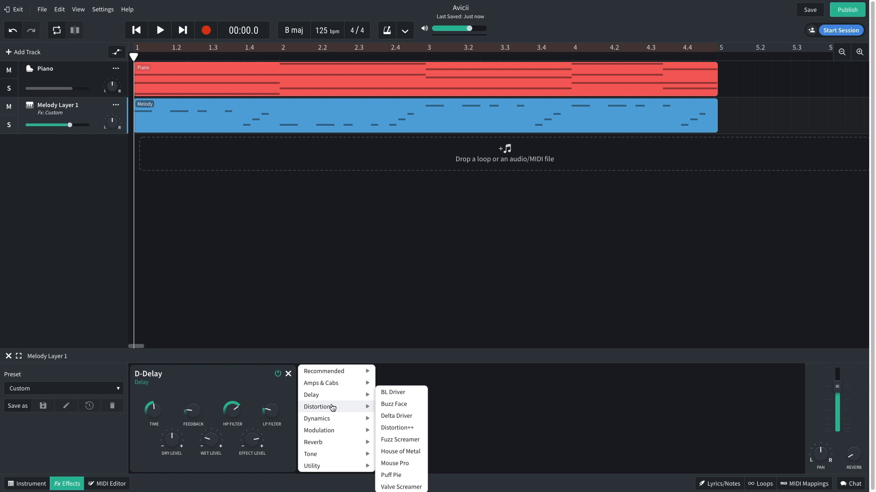
{"action": "mouse_move", "coordinate": [336, 443]}
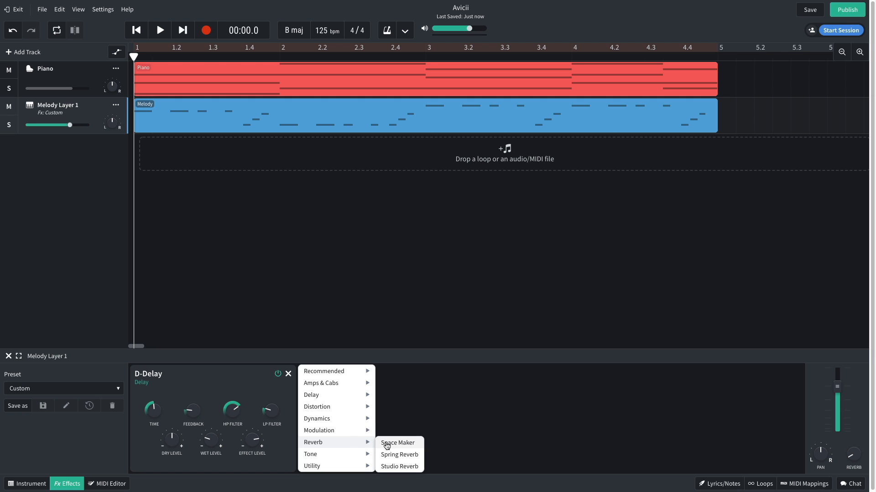
{"action": "left_click", "coordinate": [386, 444]}
{"action": "key", "text": "space"}
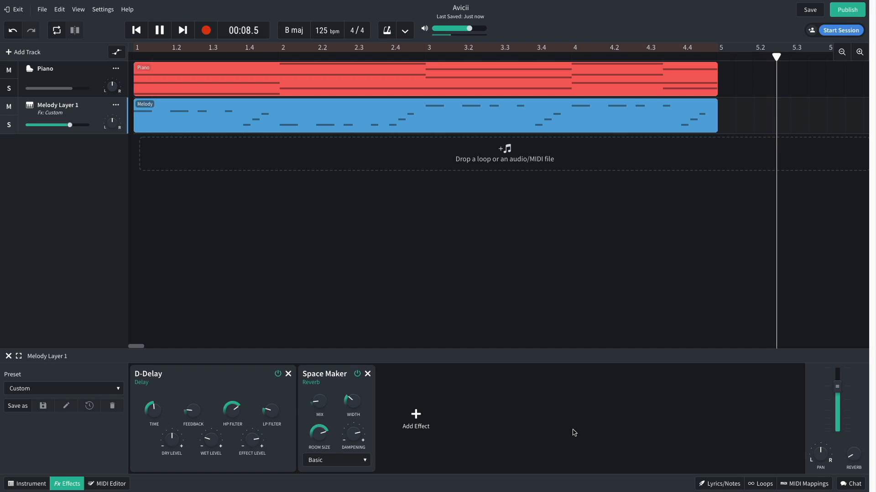
{"action": "key", "text": "space"}
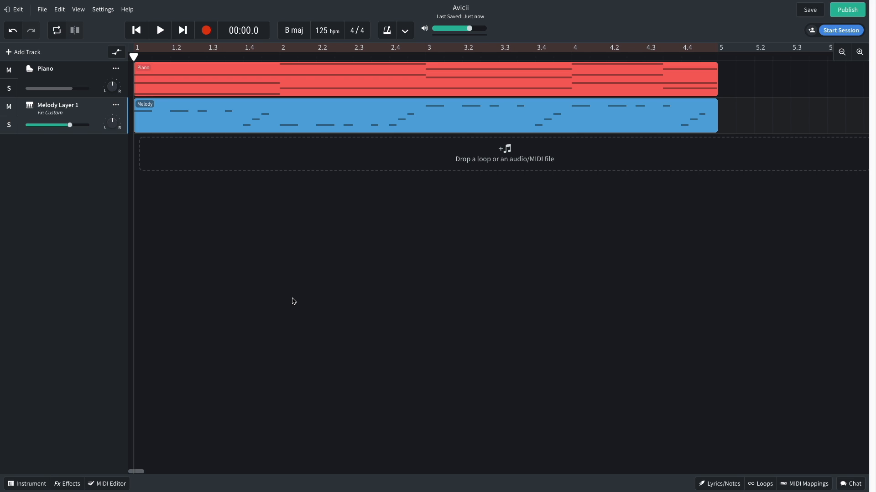
Duplicate the Melody Layer 1 track and audition the copy with the Vintage Four synth lead sound
{"action": "right_click", "coordinate": [94, 113]}
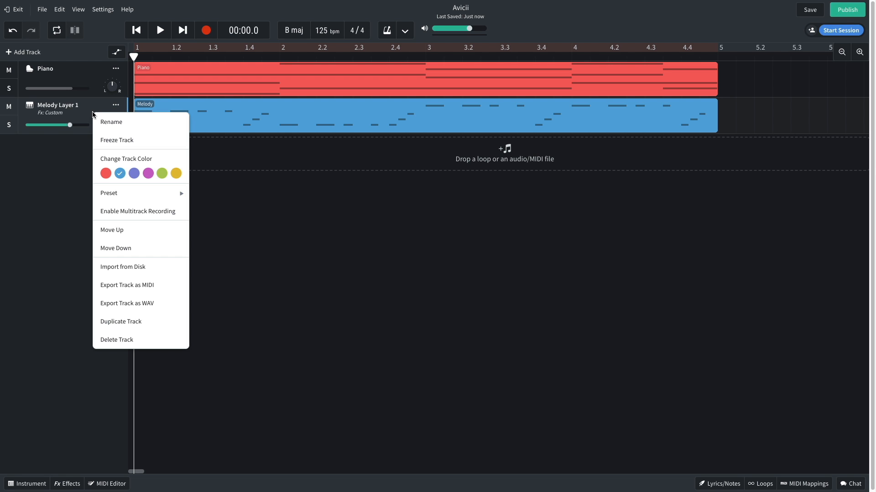
{"action": "left_click", "coordinate": [130, 321]}
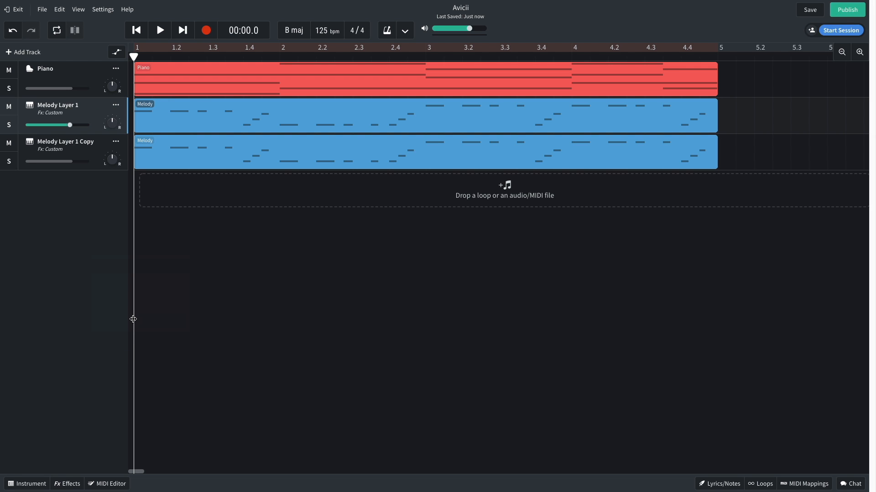
{"action": "left_click", "coordinate": [93, 164]}
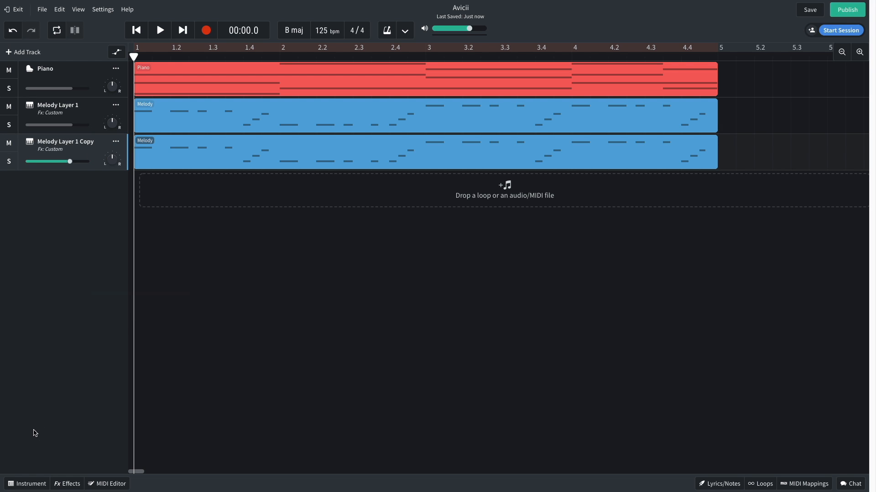
{"action": "left_click", "coordinate": [27, 484]}
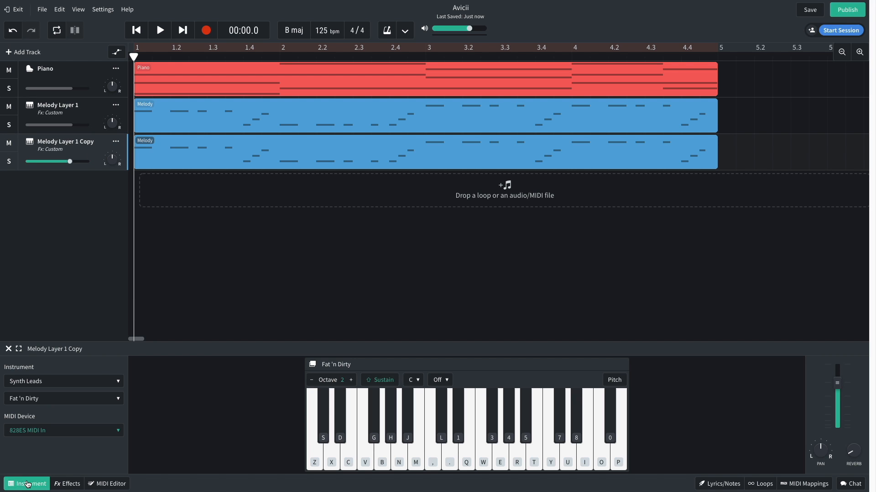
{"action": "left_click", "coordinate": [46, 399]}
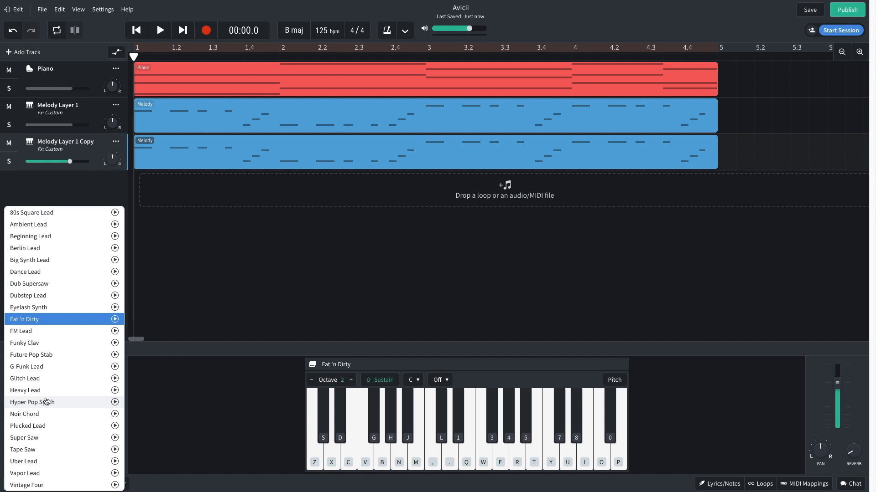
{"action": "left_click", "coordinate": [37, 486]}
{"action": "key", "text": "space"}
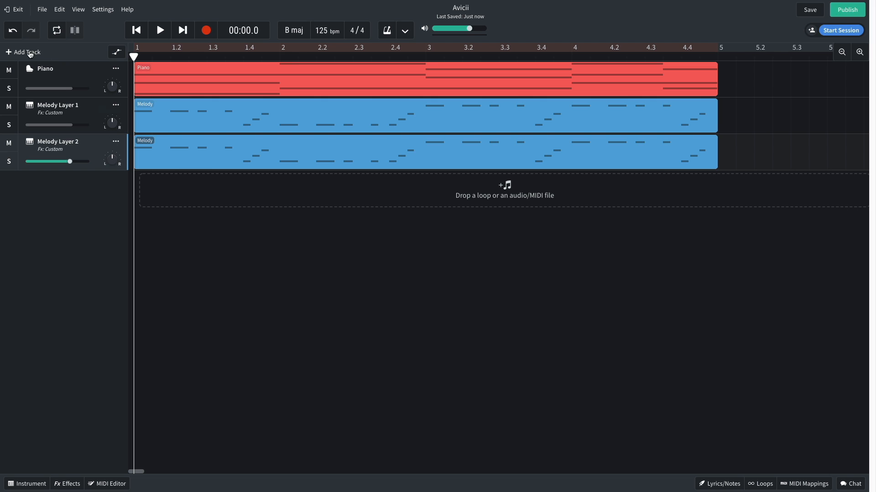
Add another instrument track below Melody Layer 2 and assign it the Uber Lead sound from Synth Leads
{"action": "left_click", "coordinate": [30, 54]}
{"action": "left_click", "coordinate": [262, 227]}
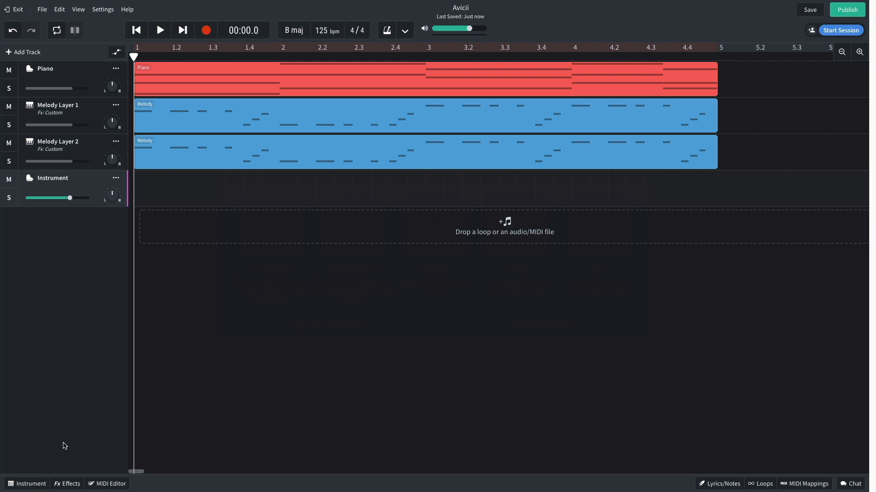
{"action": "left_click", "coordinate": [28, 484]}
{"action": "left_click", "coordinate": [43, 384]}
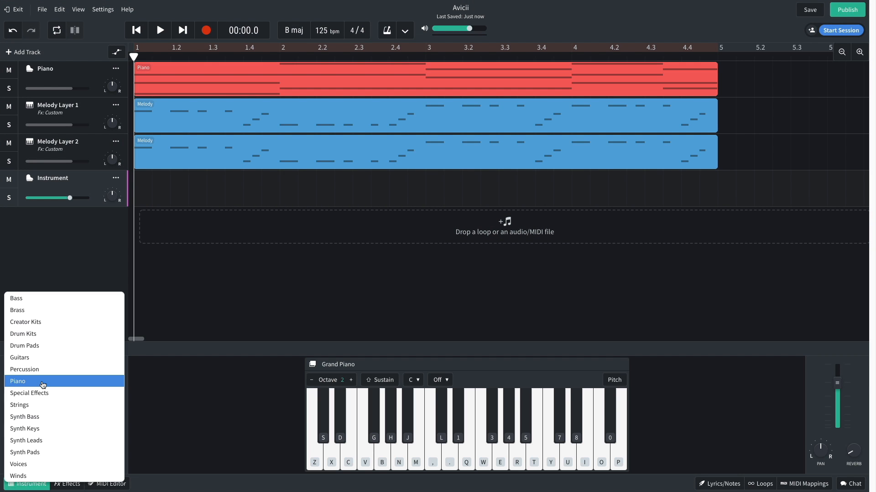
{"action": "left_click", "coordinate": [41, 441]}
{"action": "left_click", "coordinate": [54, 399]}
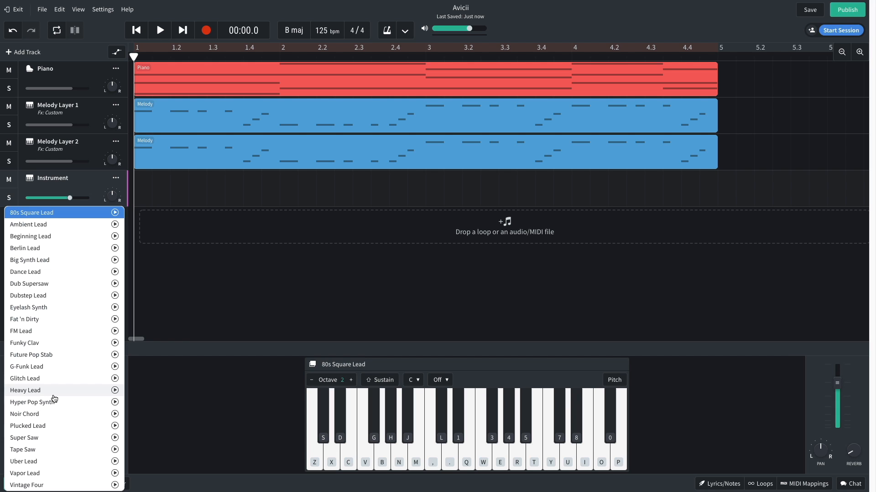
{"action": "left_click", "coordinate": [44, 461]}
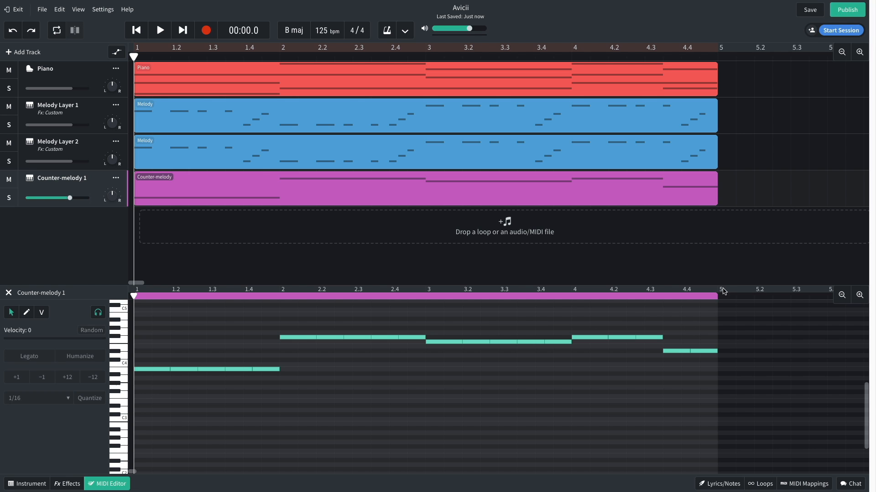
Play back the arrangement with the counter-melody included
{"action": "key", "text": "space"}
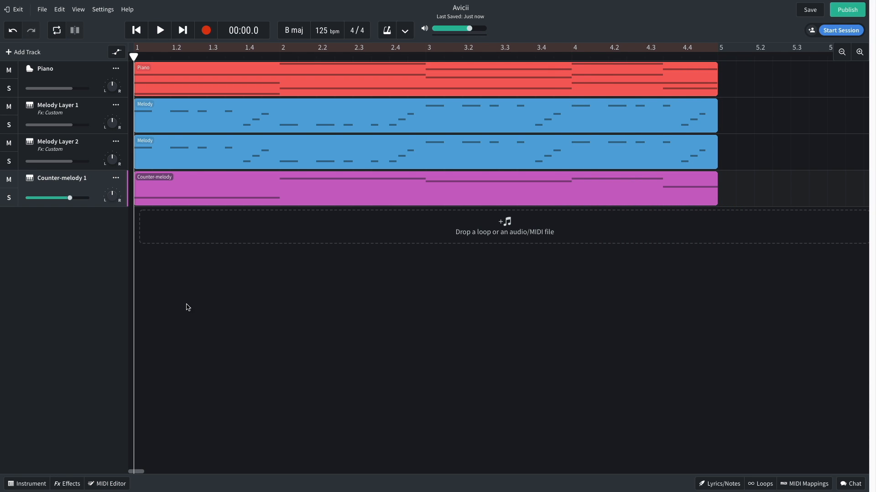
Duplicate the Counter-melody 1 track and assign the copy the Fanfare Organ sound from the Piano category
{"action": "right_click", "coordinate": [94, 191]}
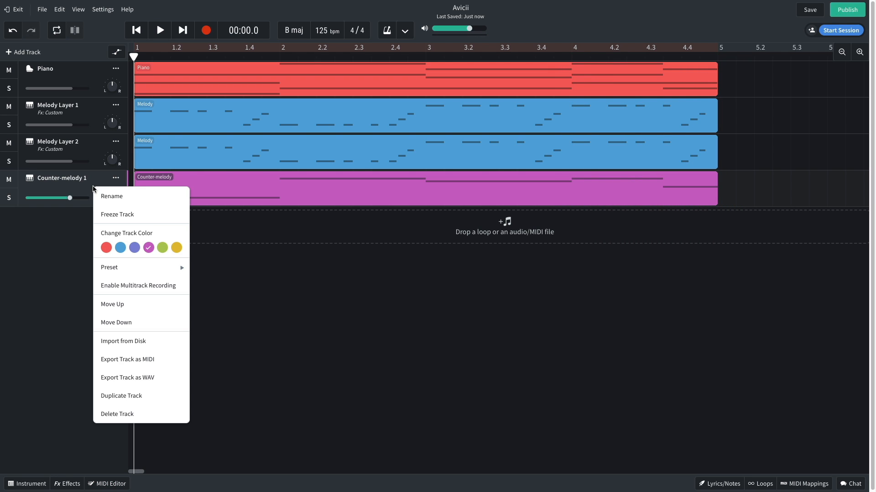
{"action": "left_click", "coordinate": [126, 395]}
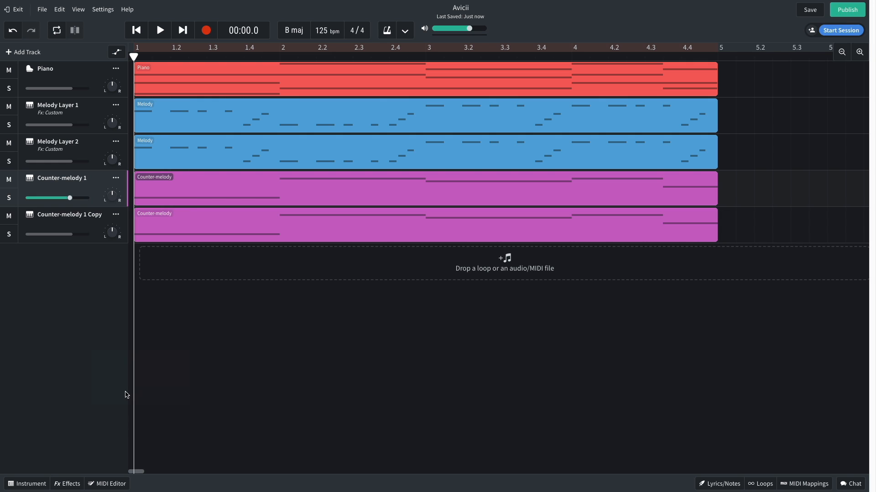
{"action": "left_click", "coordinate": [88, 228]}
{"action": "left_click", "coordinate": [17, 485]}
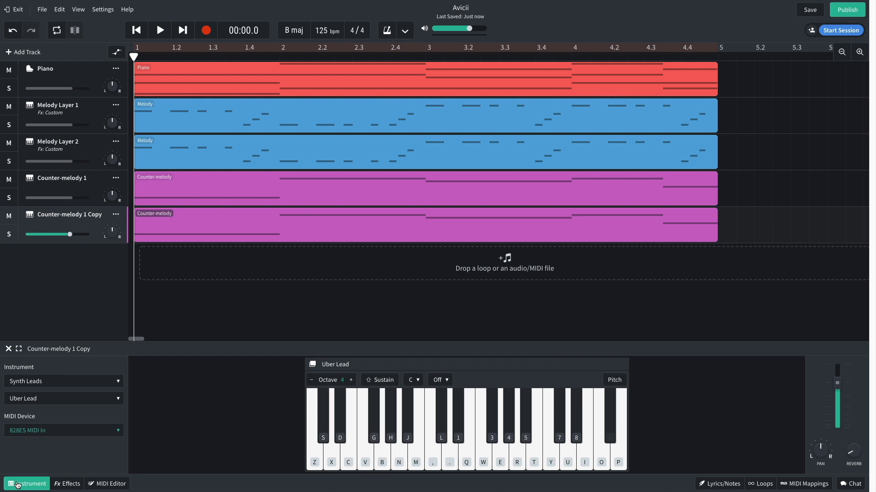
{"action": "left_click", "coordinate": [60, 383]}
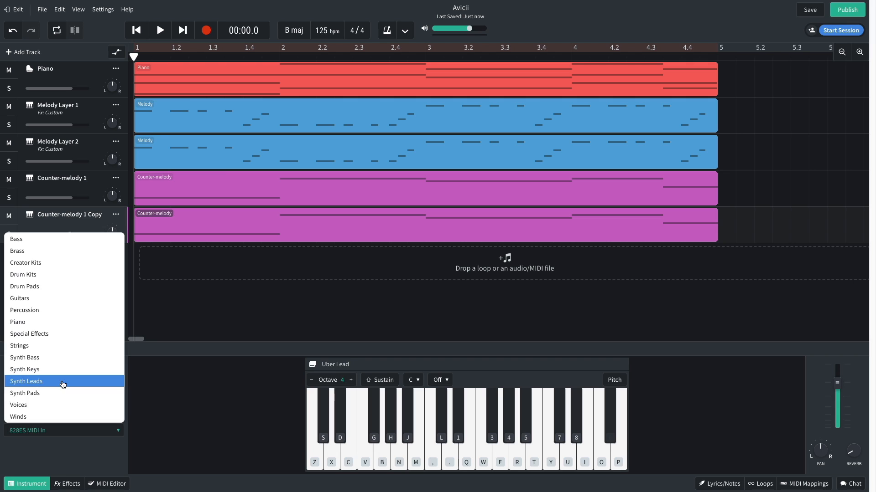
{"action": "left_click", "coordinate": [51, 322]}
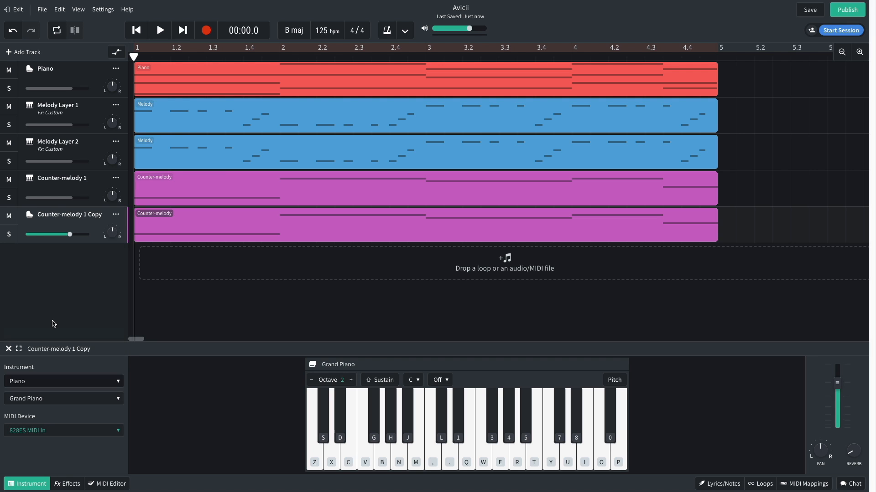
{"action": "left_click", "coordinate": [49, 400]}
{"action": "left_click", "coordinate": [51, 368]}
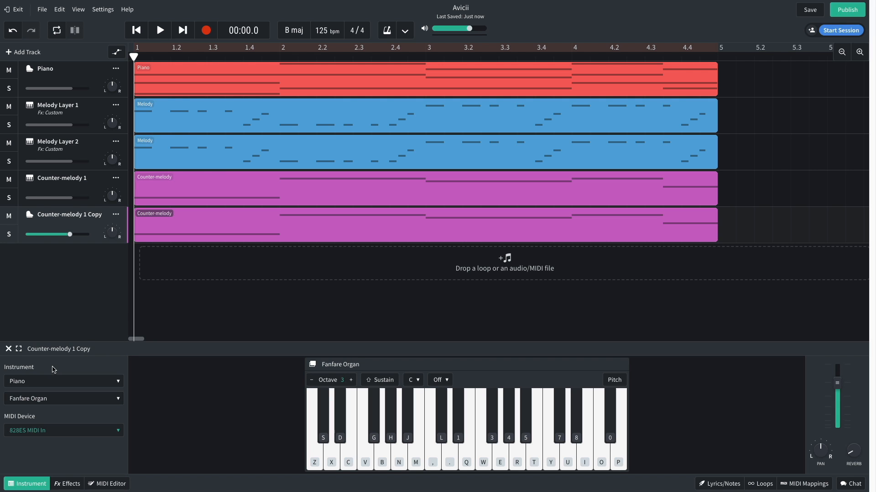
Transpose all notes in the duplicated counter-melody region up 12 semitones and play back the result
{"action": "left_click", "coordinate": [199, 227]}
{"action": "double_click", "coordinate": [198, 227]}
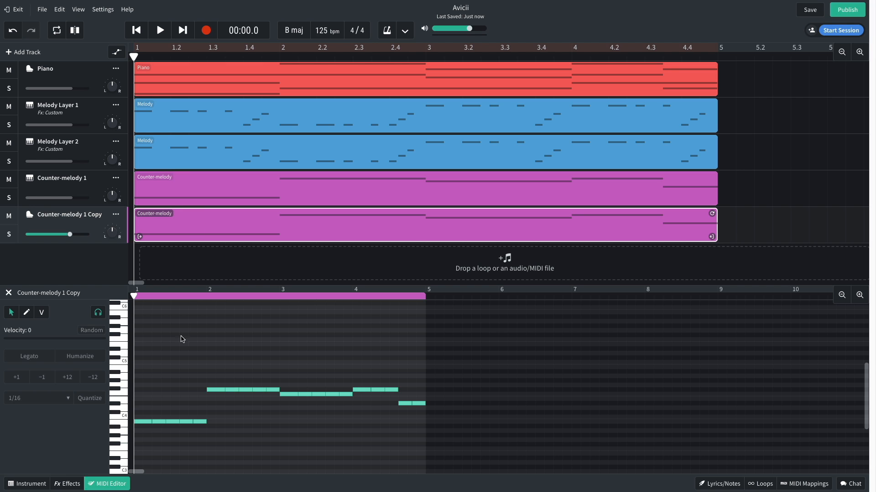
{"action": "key", "text": "ctrl+a"}
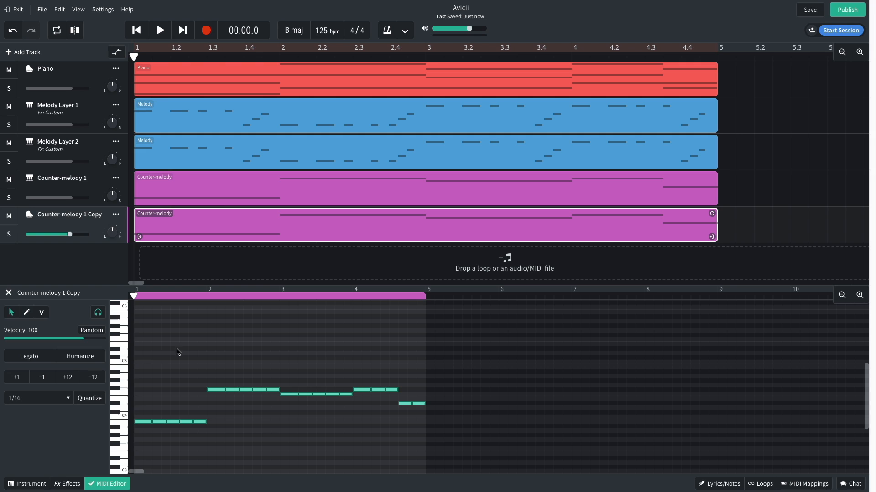
{"action": "left_click", "coordinate": [67, 377]}
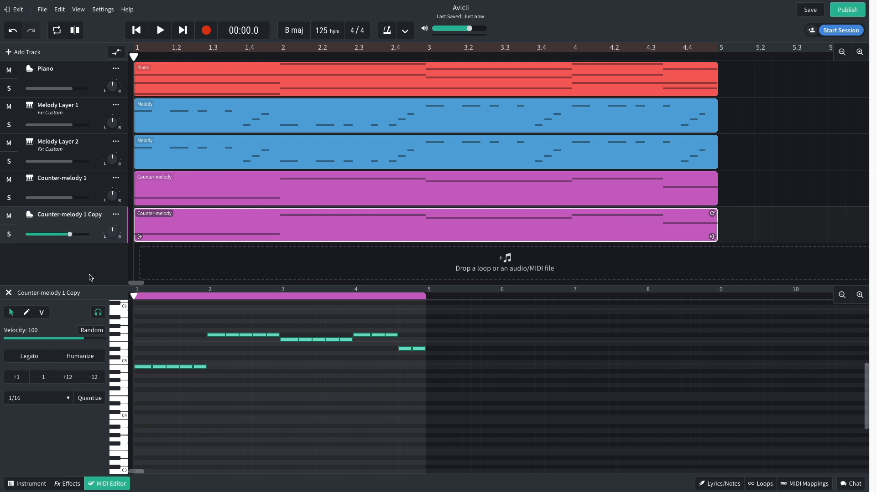
{"action": "key", "text": "space"}
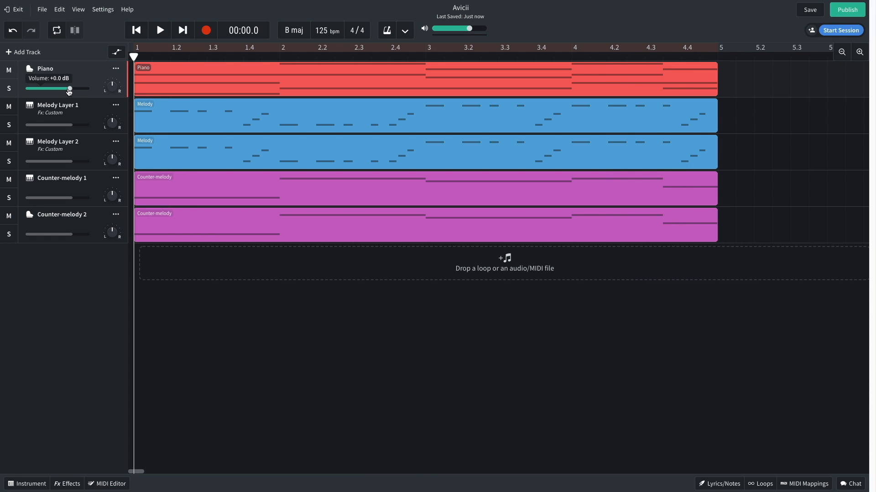
Lower the Piano and both Melody Layer volumes to about -6 dB, and both Counter-melody tracks slightly further
{"action": "left_click_drag", "start_coordinate": [70, 89], "coordinate": [67, 90]}
{"action": "left_click", "coordinate": [62, 126]}
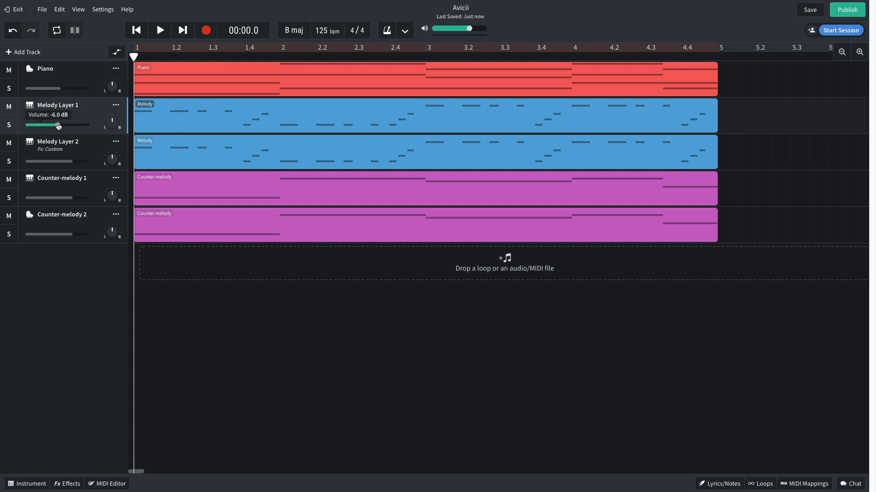
{"action": "left_click_drag", "start_coordinate": [72, 162], "coordinate": [60, 163]}
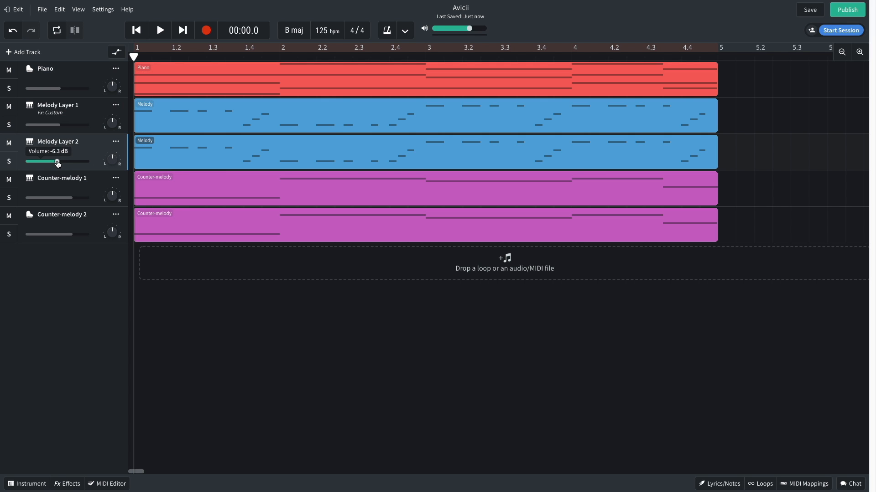
{"action": "left_click_drag", "start_coordinate": [72, 198], "coordinate": [53, 200]}
{"action": "left_click_drag", "start_coordinate": [71, 235], "coordinate": [53, 236]}
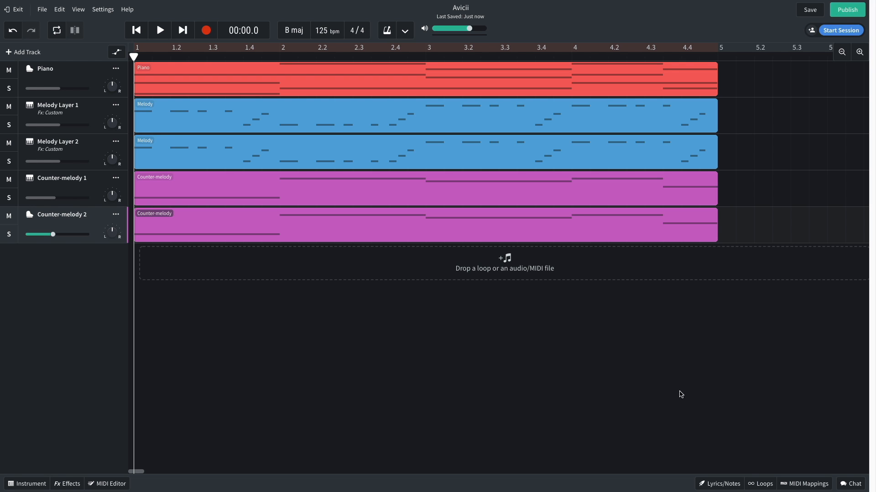
Search the loop library for "house" and filter the loops by the Beats instrument type
{"action": "left_click", "coordinate": [760, 484]}
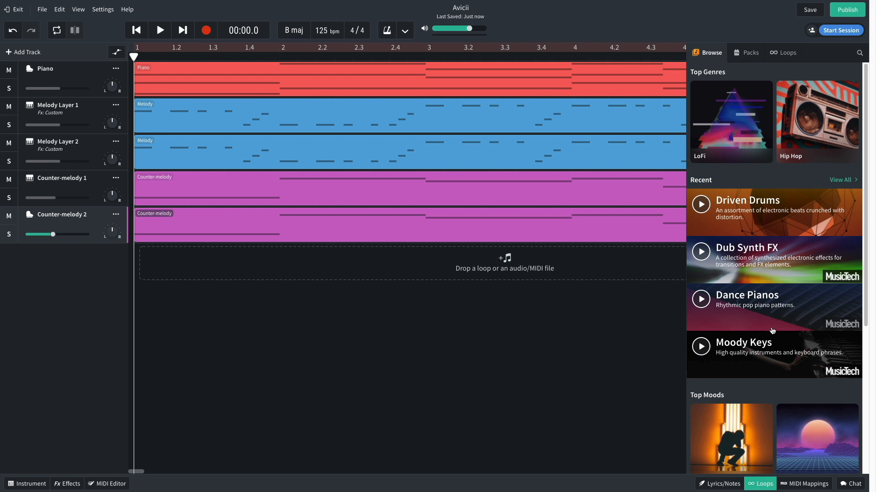
{"action": "left_click", "coordinate": [779, 54]}
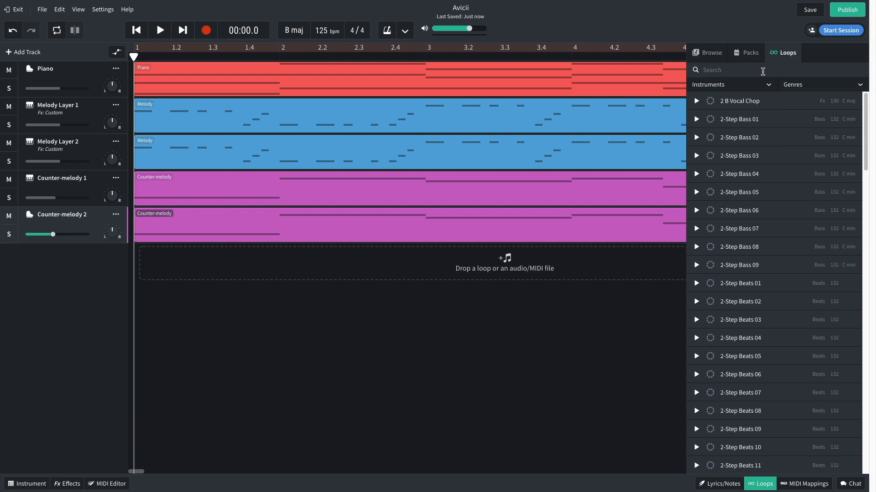
{"action": "type", "text": "house"}
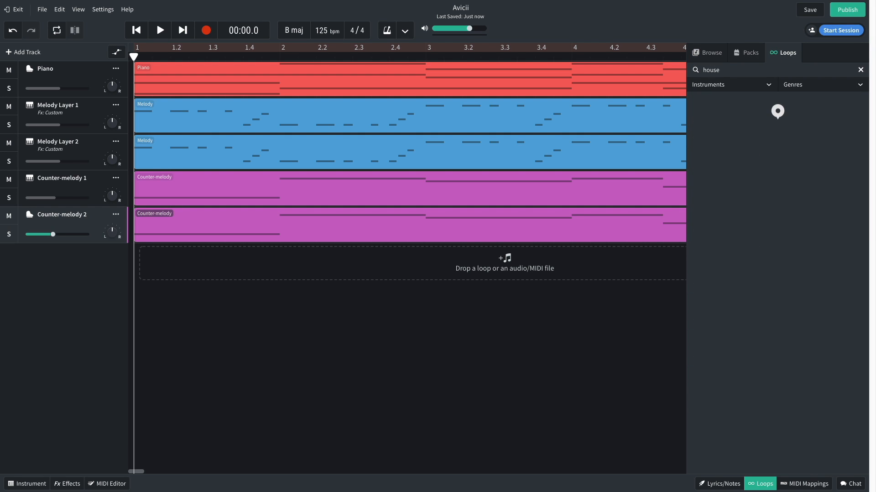
{"action": "left_click", "coordinate": [755, 90]}
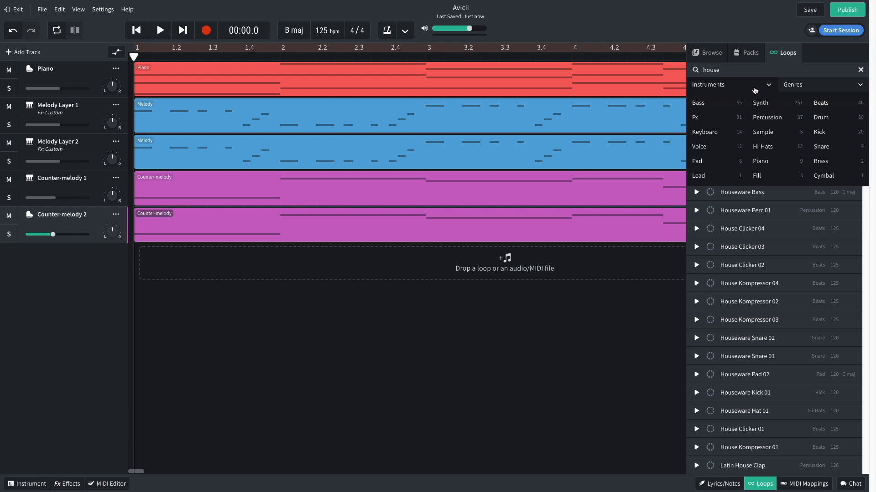
{"action": "left_click", "coordinate": [820, 103]}
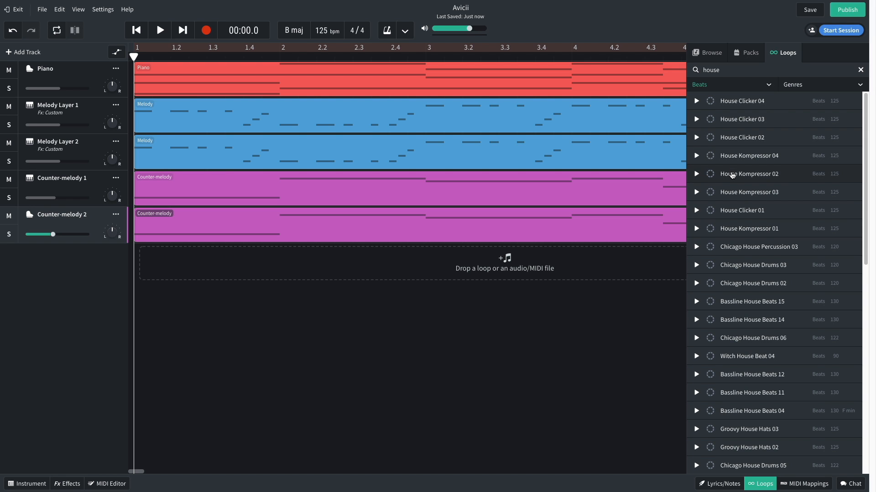
Add the House Kompressor 02 and Chicago House Drums 03 loops on new tracks from bar 1 through bar 4, and play them back
{"action": "left_click_drag", "start_coordinate": [731, 175], "coordinate": [242, 271]}
{"action": "left_click_drag", "start_coordinate": [364, 261], "coordinate": [258, 260]}
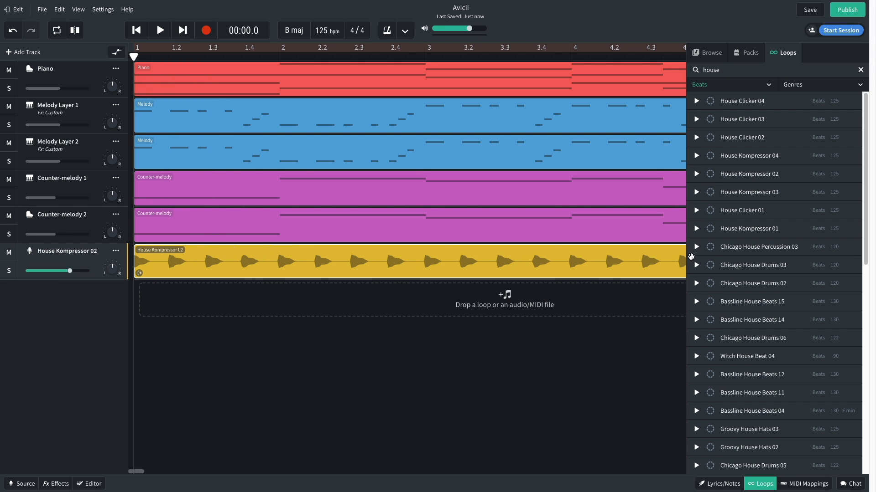
{"action": "left_click_drag", "start_coordinate": [739, 266], "coordinate": [265, 301]}
{"action": "left_click_drag", "start_coordinate": [400, 297], "coordinate": [268, 295]}
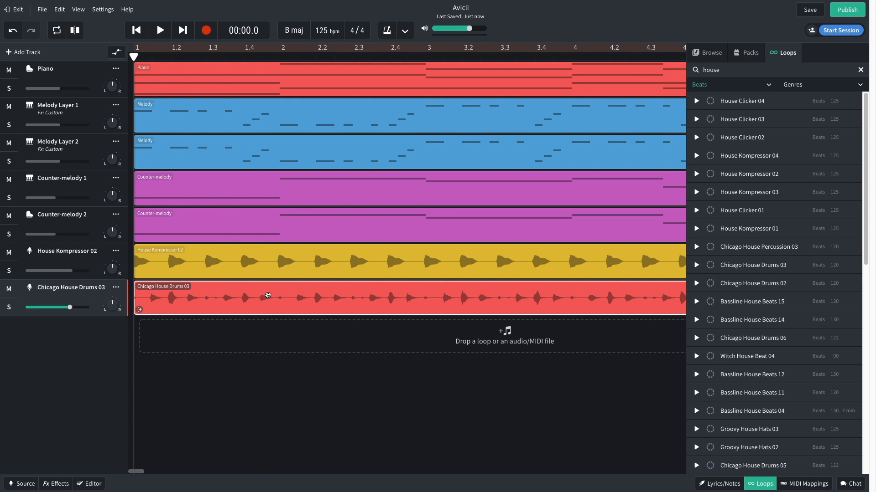
{"action": "left_click", "coordinate": [761, 485]}
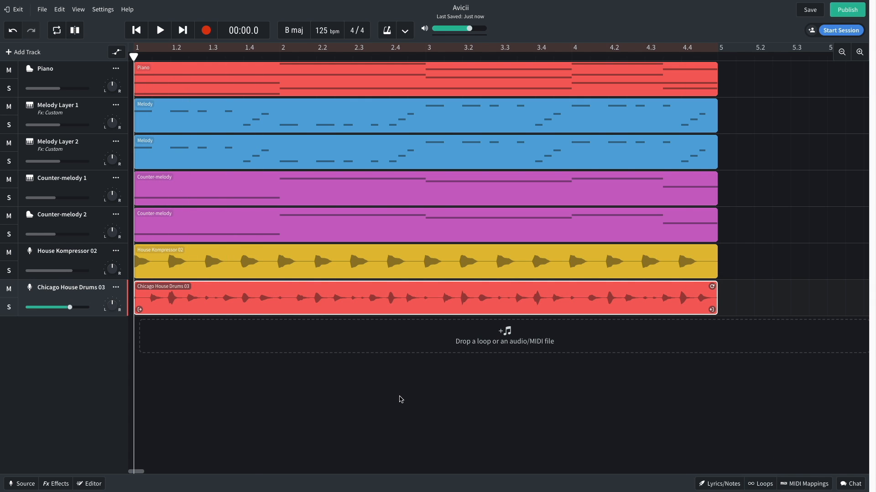
{"action": "key", "text": "space"}
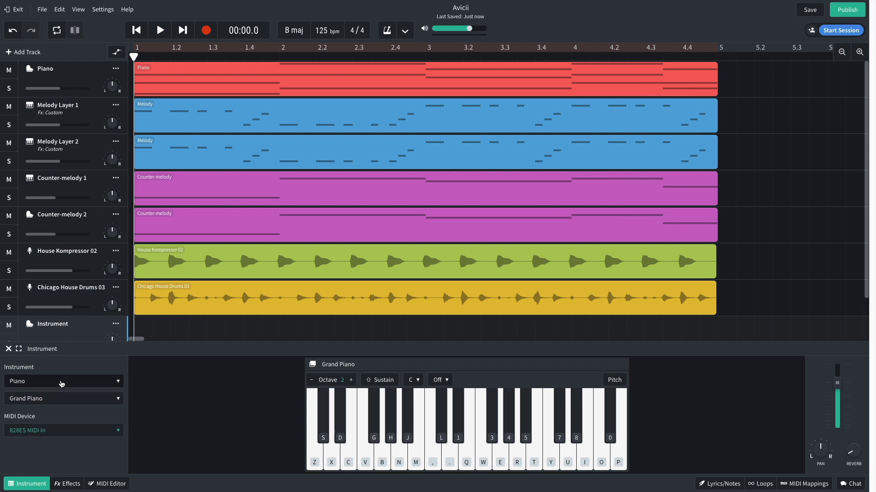
Assign the new instrument track below the drum loops the Fancy Bass sound from Synth Bass
{"action": "left_click", "coordinate": [62, 383]}
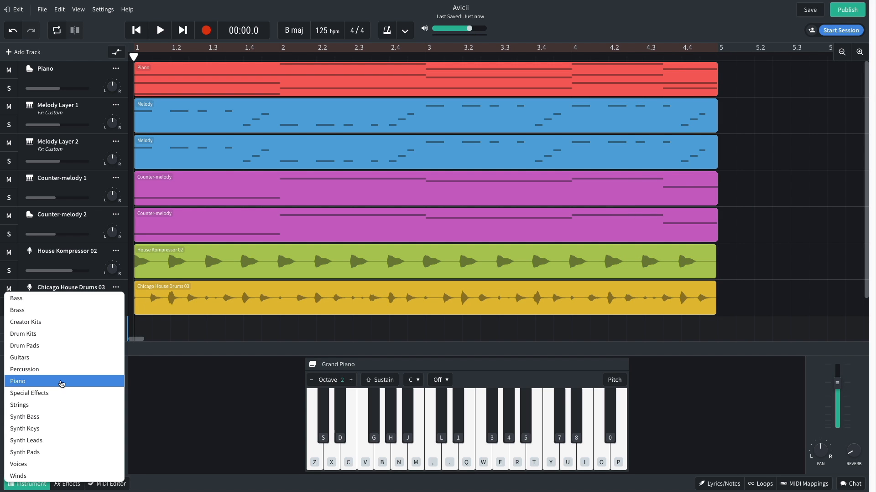
{"action": "left_click", "coordinate": [61, 417]}
{"action": "left_click", "coordinate": [62, 401]}
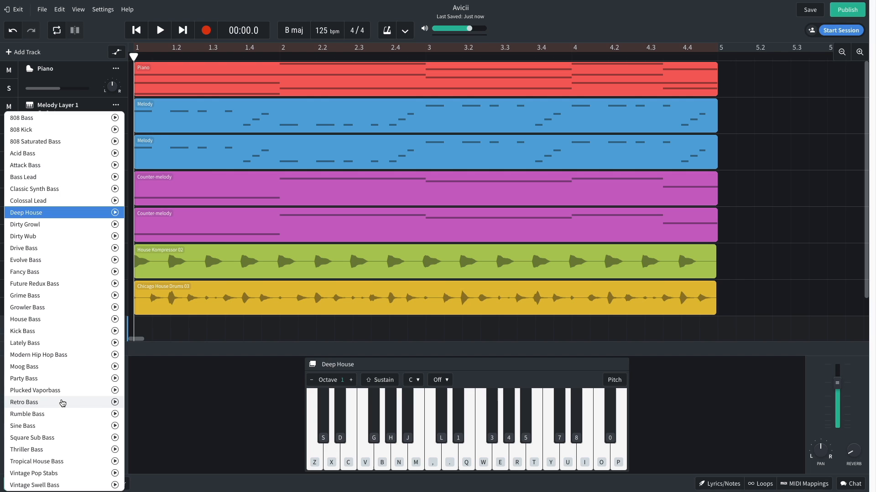
{"action": "left_click", "coordinate": [51, 272]}
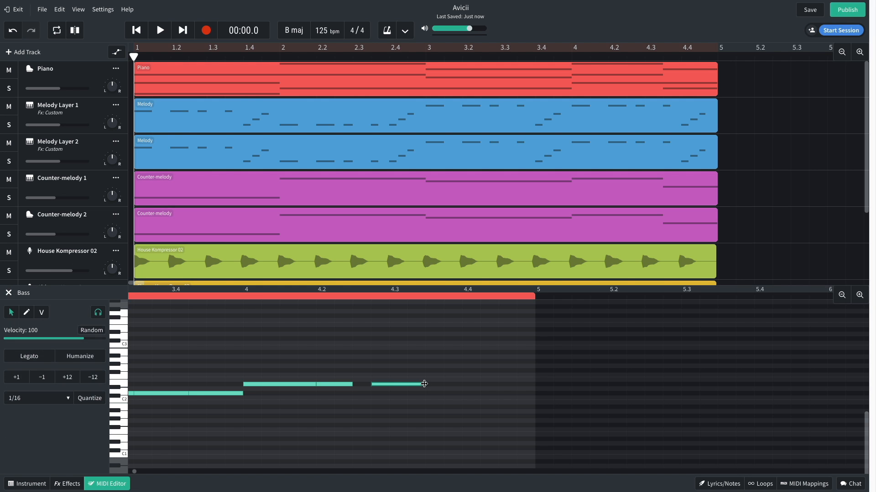
Shorten the bass note at beat 4.3, add two lower notes filling the end of bar 4, and play back the bass line
{"action": "left_click_drag", "start_coordinate": [422, 383], "coordinate": [402, 383]}
{"action": "double_click", "coordinate": [438, 395]}
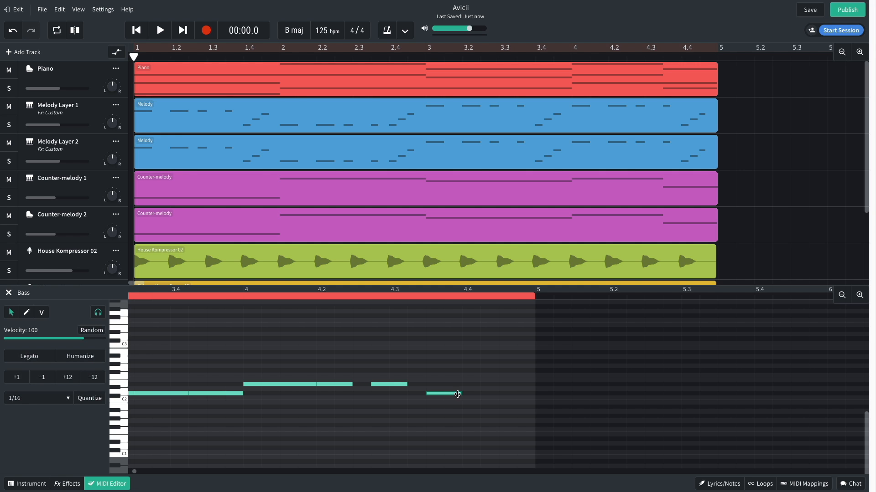
{"action": "left_click_drag", "start_coordinate": [457, 395], "coordinate": [481, 378]}
{"action": "double_click", "coordinate": [493, 394]}
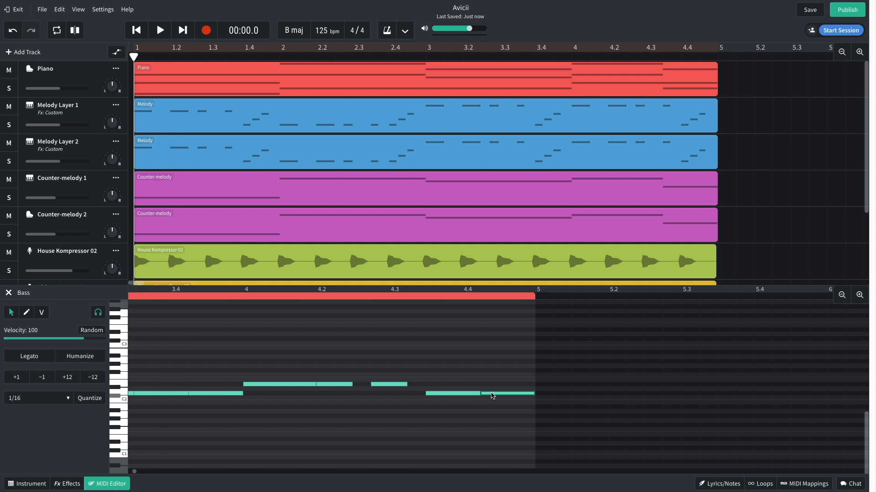
{"action": "left_click", "coordinate": [842, 295]}
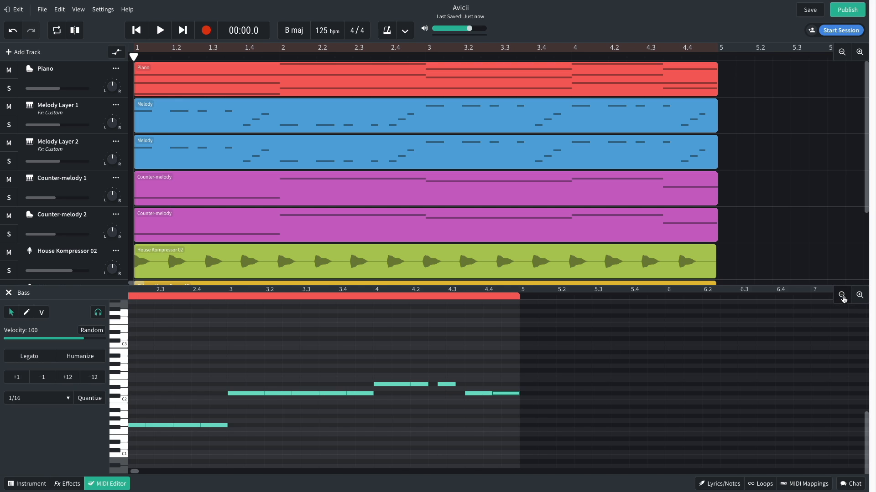
{"action": "left_click", "coordinate": [842, 295]}
{"action": "key", "text": "space"}
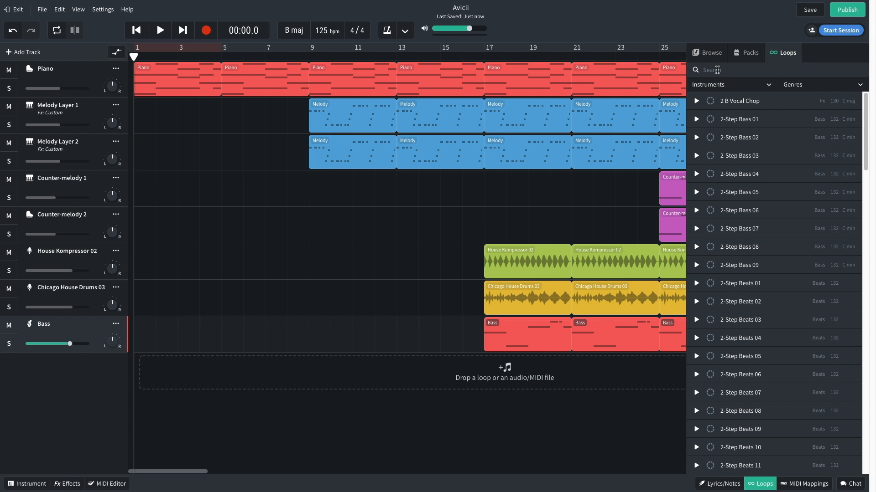
Search the loops for "impact" and place Shellshock Impact on a new track at bars 1 and 9
{"action": "left_click", "coordinate": [716, 70]}
{"action": "type", "text": "impact"}
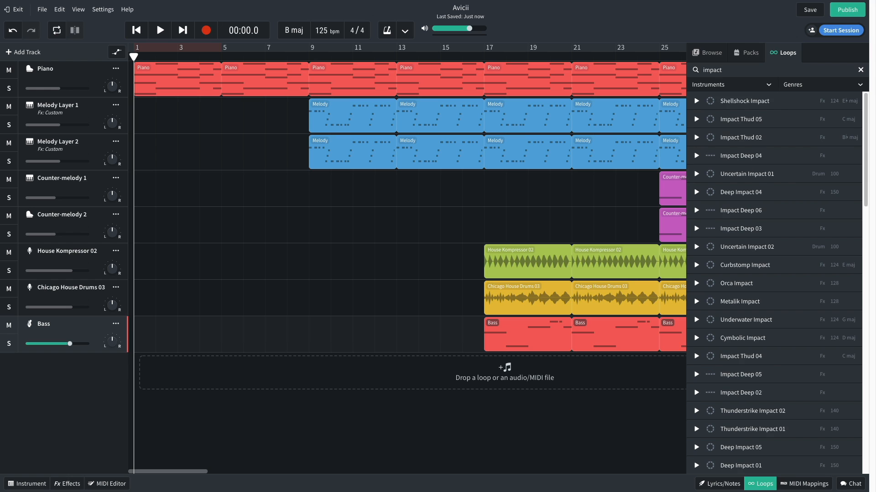
{"action": "left_click_drag", "start_coordinate": [722, 97], "coordinate": [336, 375]}
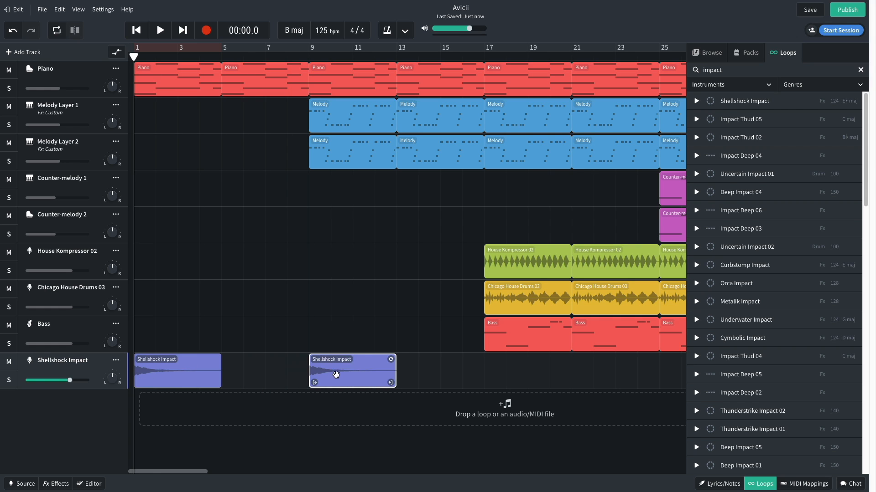
Search the loops for "riser", place Speeding Riser on a new track at bars 5 and 13, and play back from bar 9
{"action": "double_click", "coordinate": [738, 70]}
{"action": "type", "text": "riser"}
{"action": "left_click_drag", "start_coordinate": [740, 105], "coordinate": [413, 417]}
{"action": "left_click", "coordinate": [309, 60]}
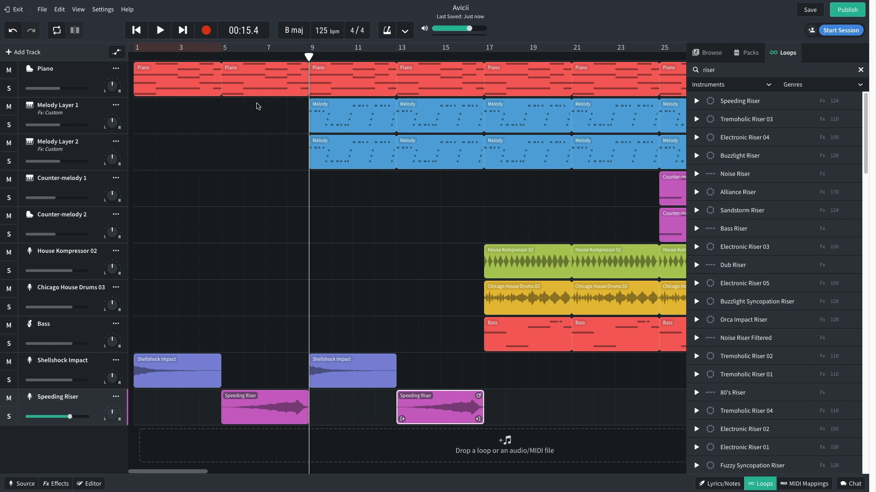
{"action": "key", "text": "space"}
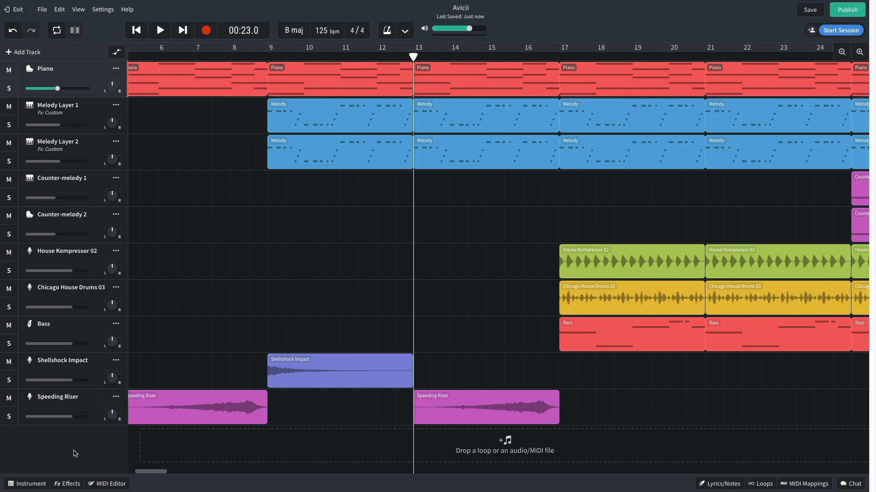
Add a Multi Filter effect from the Tone category to the Piano track and set its filter type to Highpass
{"action": "left_click", "coordinate": [67, 483]}
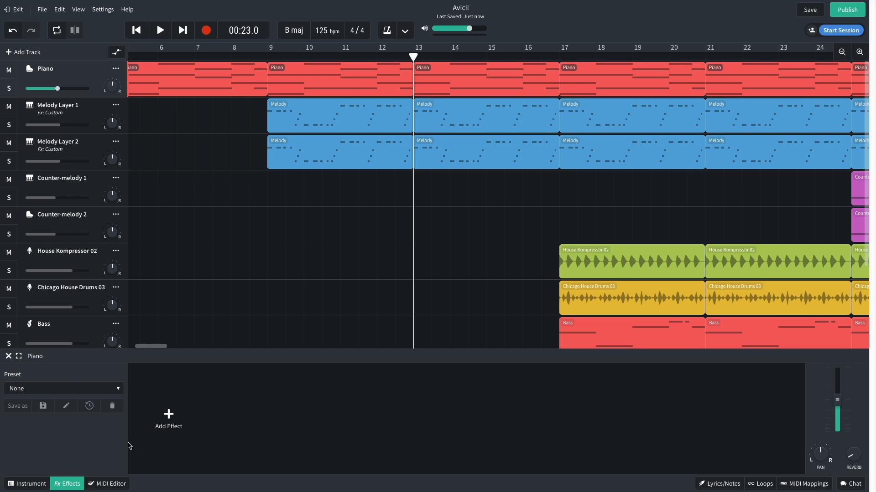
{"action": "left_click", "coordinate": [163, 416]}
{"action": "mouse_move", "coordinate": [163, 416]}
{"action": "mouse_move", "coordinate": [164, 457]}
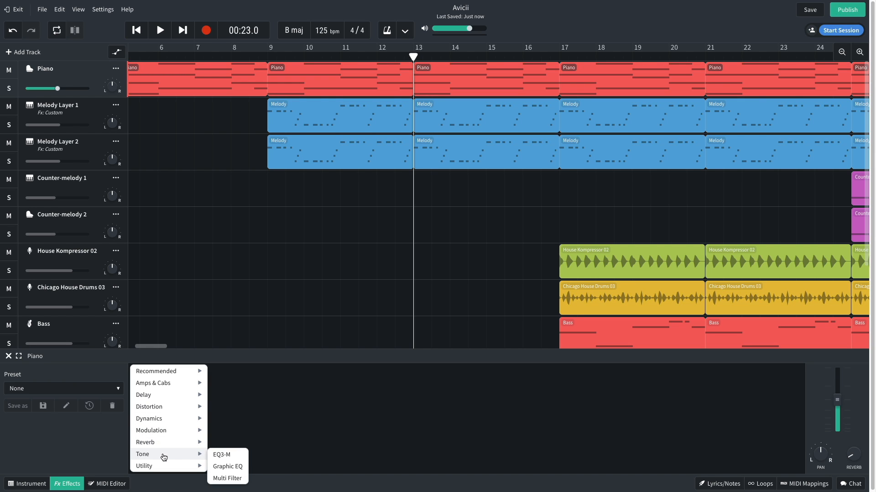
{"action": "left_click", "coordinate": [227, 478]}
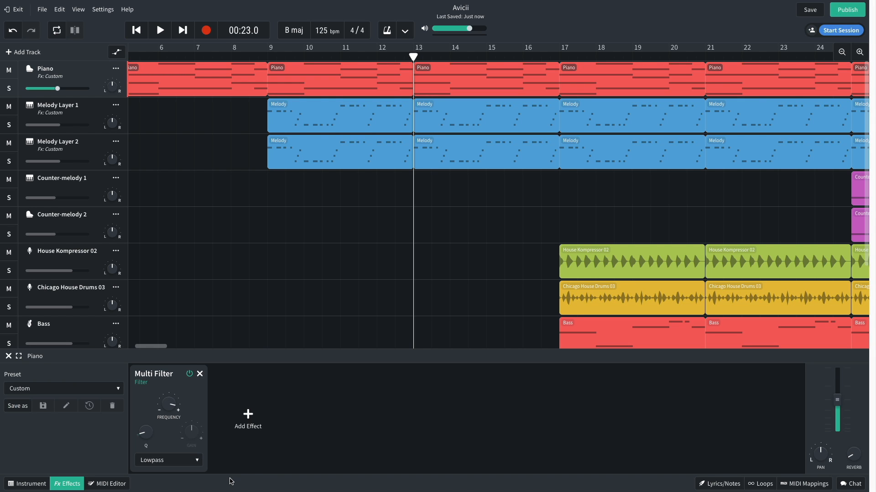
{"action": "left_click", "coordinate": [177, 463]}
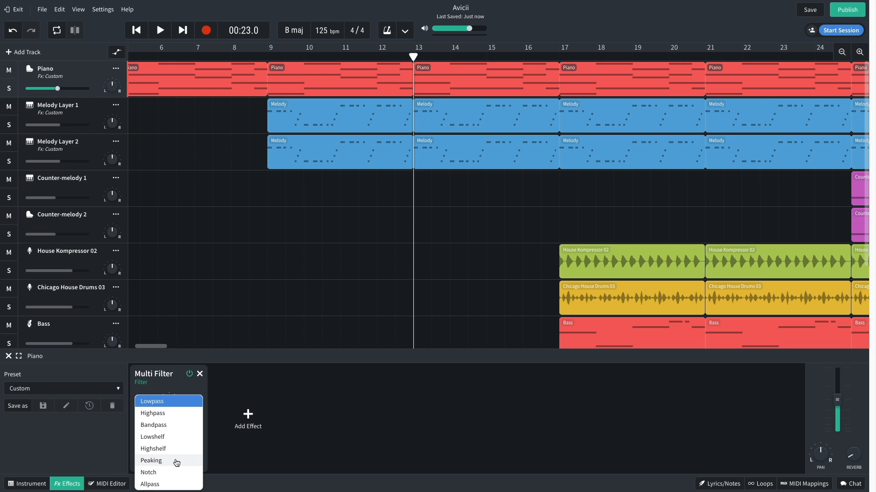
{"action": "left_click", "coordinate": [176, 414]}
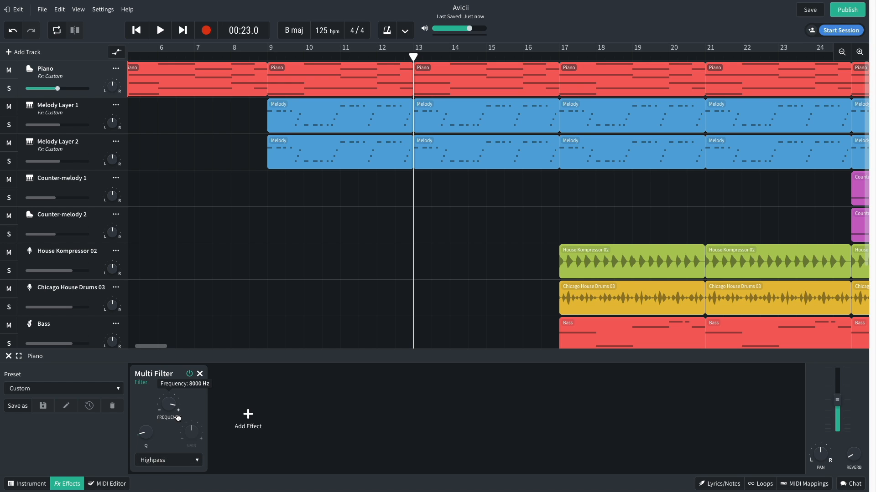
Automate the Piano's Multi Filter frequency to rise from minimum at bar 13 until just before bar 17, drop back at bar 17, and play it back
{"action": "left_click", "coordinate": [117, 53]}
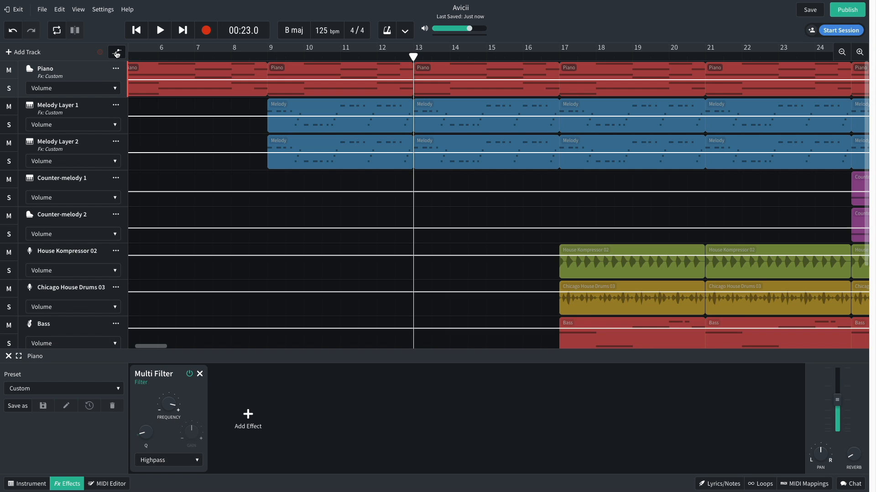
{"action": "left_click", "coordinate": [91, 90]}
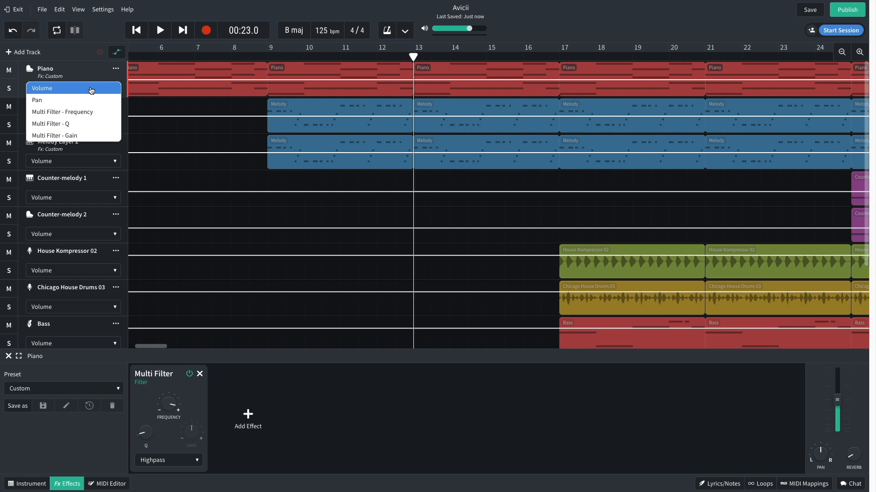
{"action": "left_click", "coordinate": [85, 113]}
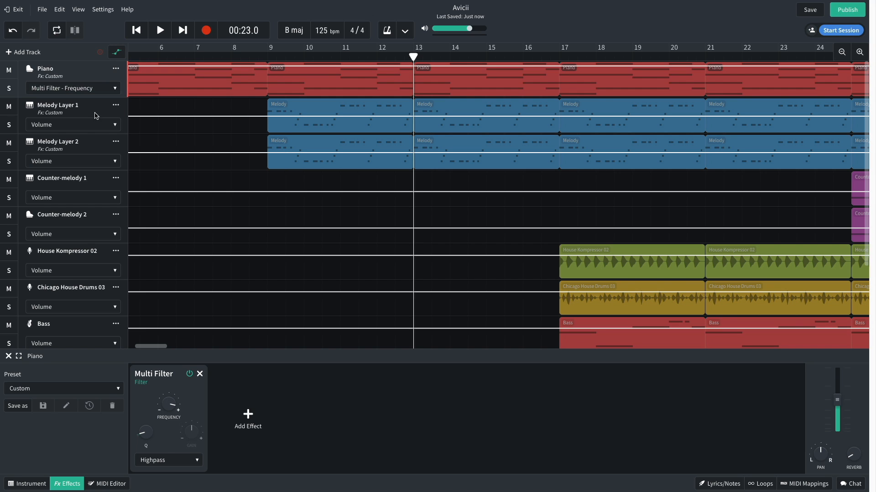
{"action": "left_click_drag", "start_coordinate": [424, 68], "coordinate": [416, 97]}
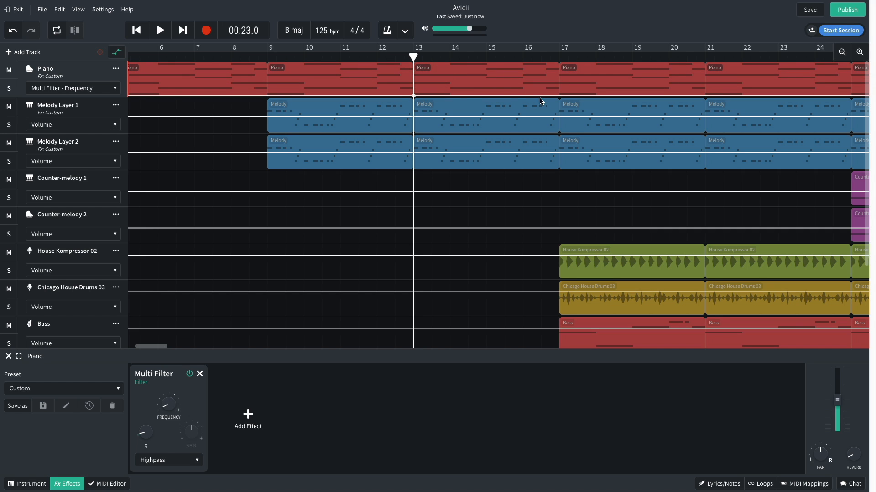
{"action": "left_click_drag", "start_coordinate": [560, 95], "coordinate": [557, 76]}
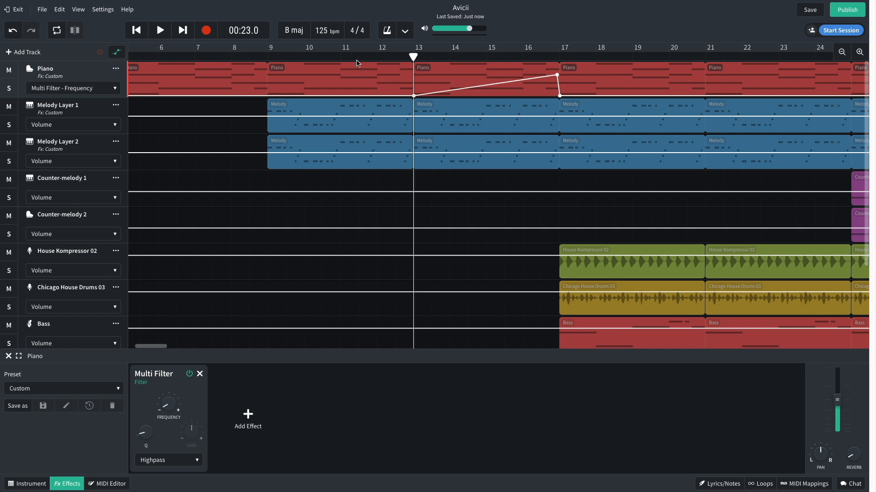
{"action": "key", "text": "space"}
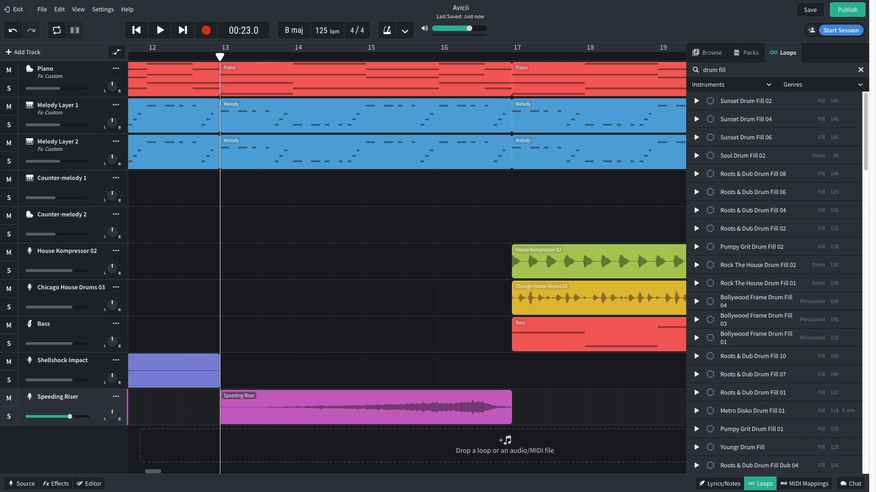
Place the Youngr Drum Fill loop on a new track from the middle of bar 16 and shorten the second Speeding Riser to end there
{"action": "left_click_drag", "start_coordinate": [730, 448], "coordinate": [502, 444]}
{"action": "left_click", "coordinate": [519, 444]}
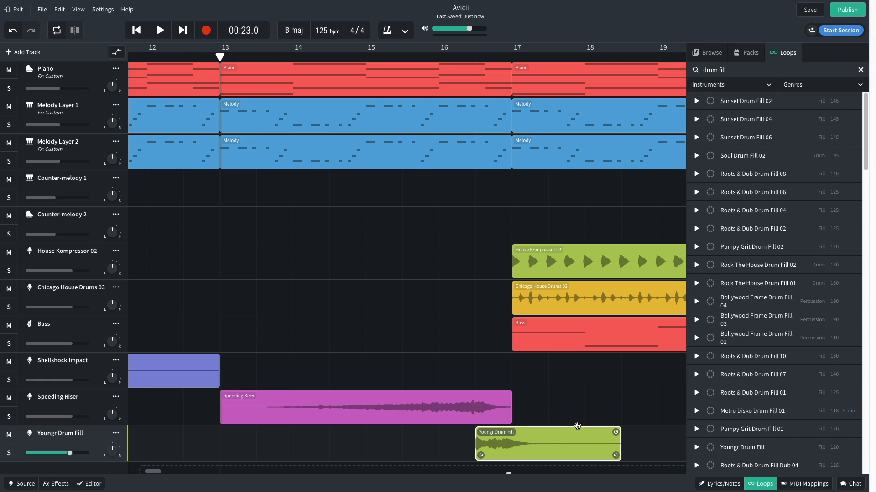
{"action": "left_click", "coordinate": [504, 418]}
{"action": "left_click_drag", "start_coordinate": [507, 419], "coordinate": [475, 419]}
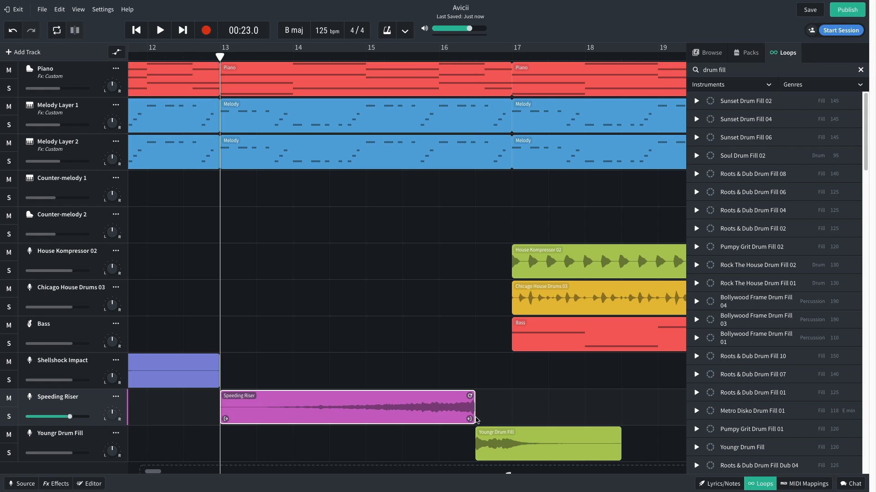
Shorten the bar 13 Melody regions on Melody Layer 2 and Melody Layer 1 to end at the middle of bar 16
{"action": "left_click", "coordinate": [504, 164]}
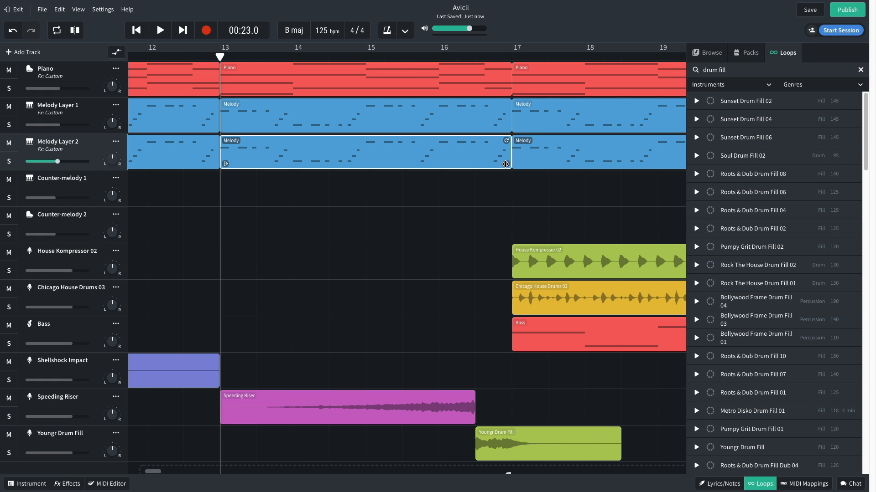
{"action": "left_click_drag", "start_coordinate": [504, 164], "coordinate": [478, 164]}
{"action": "left_click", "coordinate": [491, 130]}
{"action": "left_click_drag", "start_coordinate": [507, 128], "coordinate": [477, 128]}
Close the loop browser, lower the Youngr Drum Fill track's volume slightly, and play back from bar 13
{"action": "left_click", "coordinate": [761, 484]}
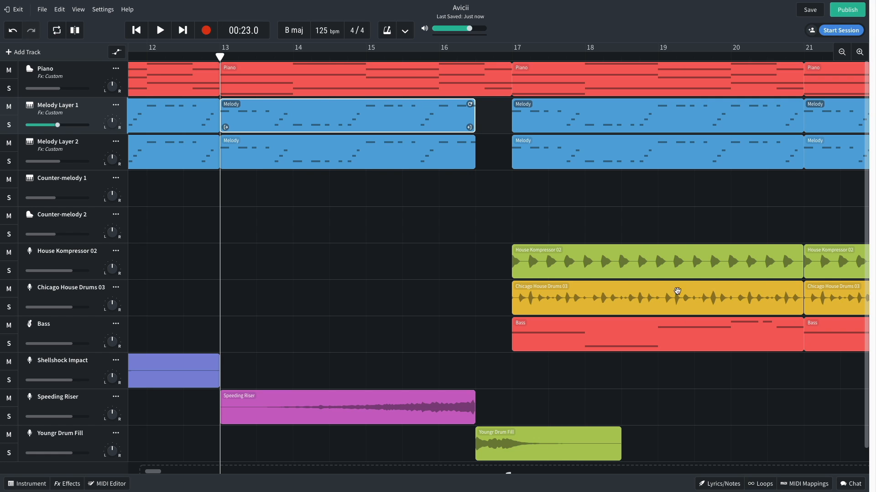
{"action": "left_click_drag", "start_coordinate": [70, 455], "coordinate": [66, 455]}
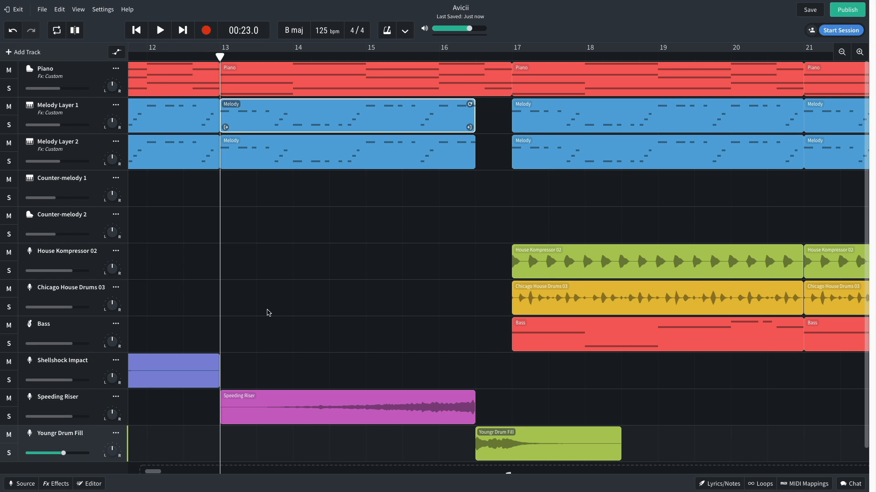
{"action": "key", "text": "space"}
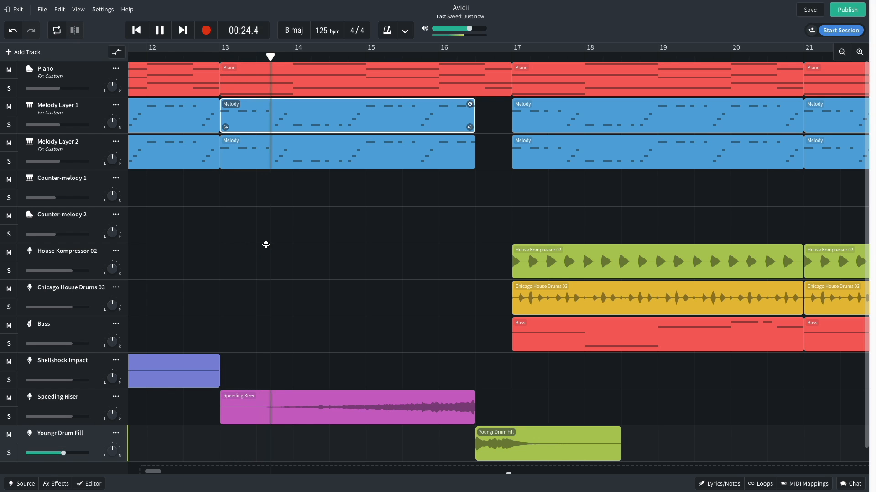